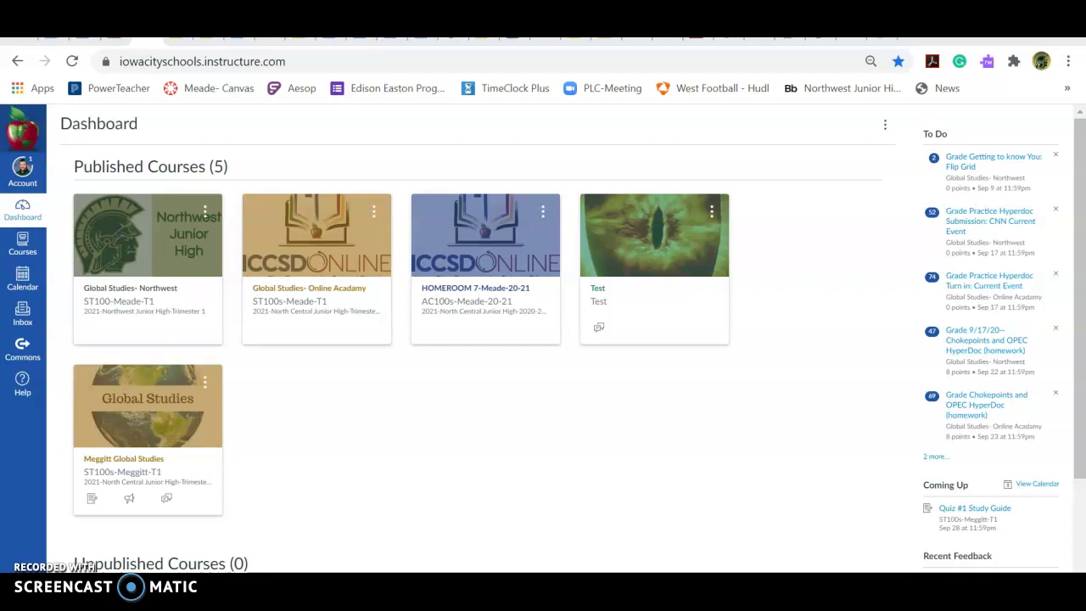
Step: Open the Global Studies- Online Acadamy course and display it in Student View
left_click(308, 255)
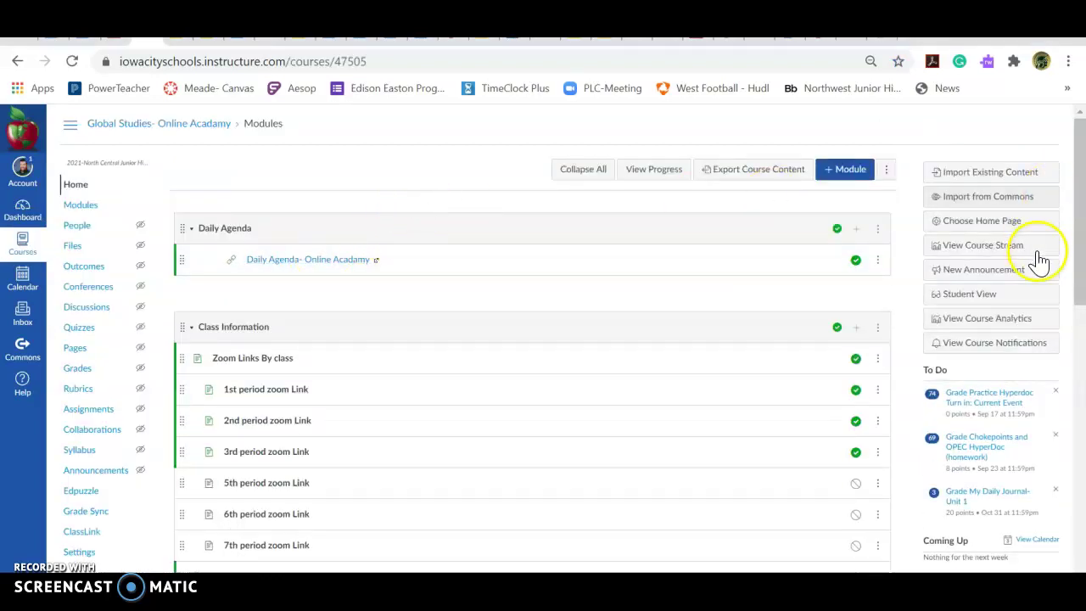
left_click(984, 295)
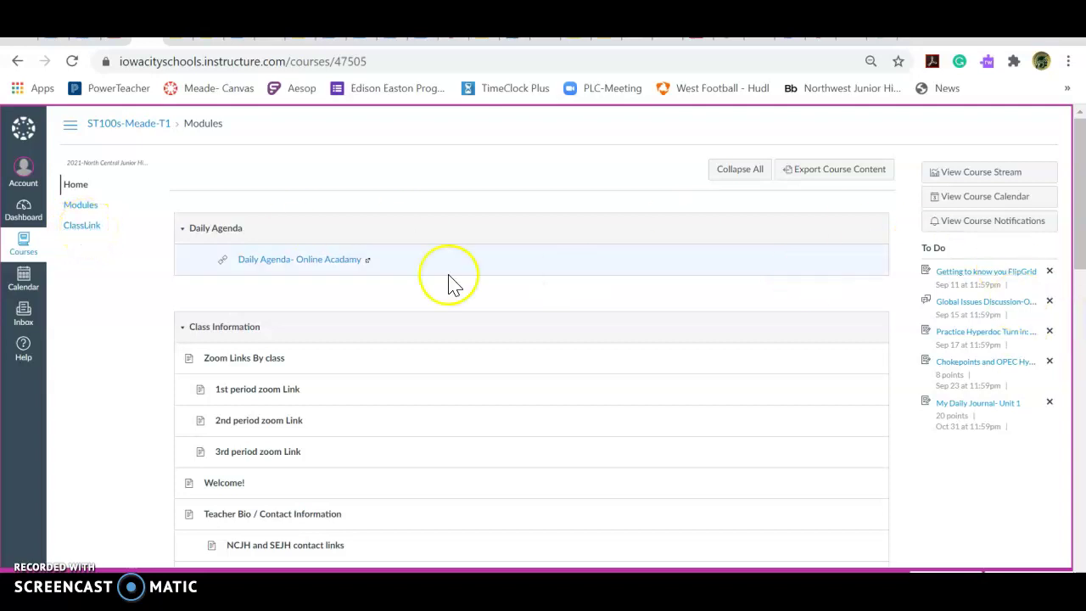
left_click(77, 229)
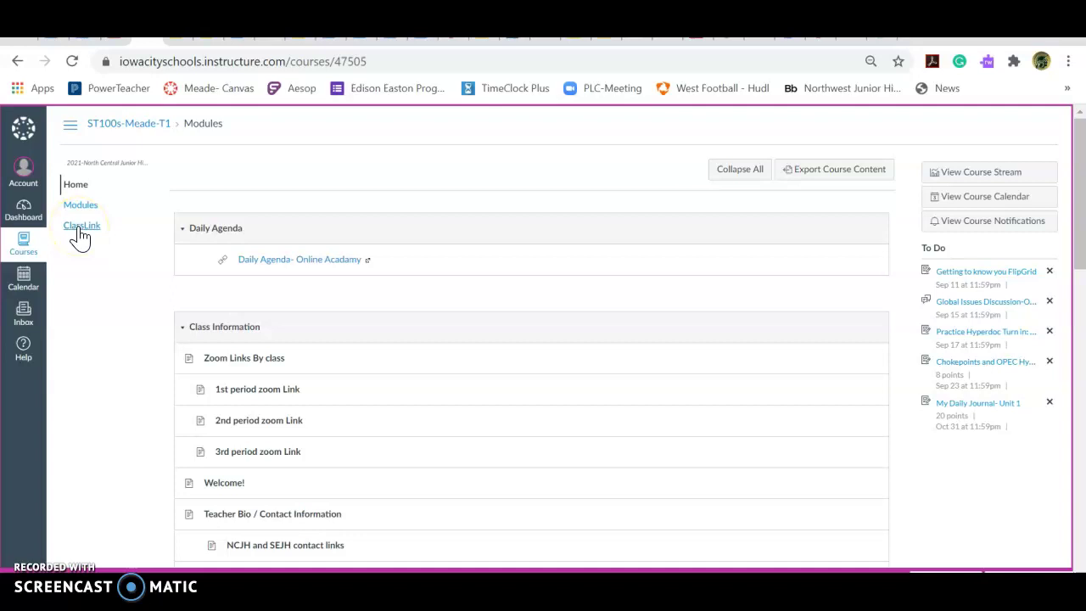
Step: Collapse the course navigation menu and expand it again
left_click(71, 127)
left_click(71, 128)
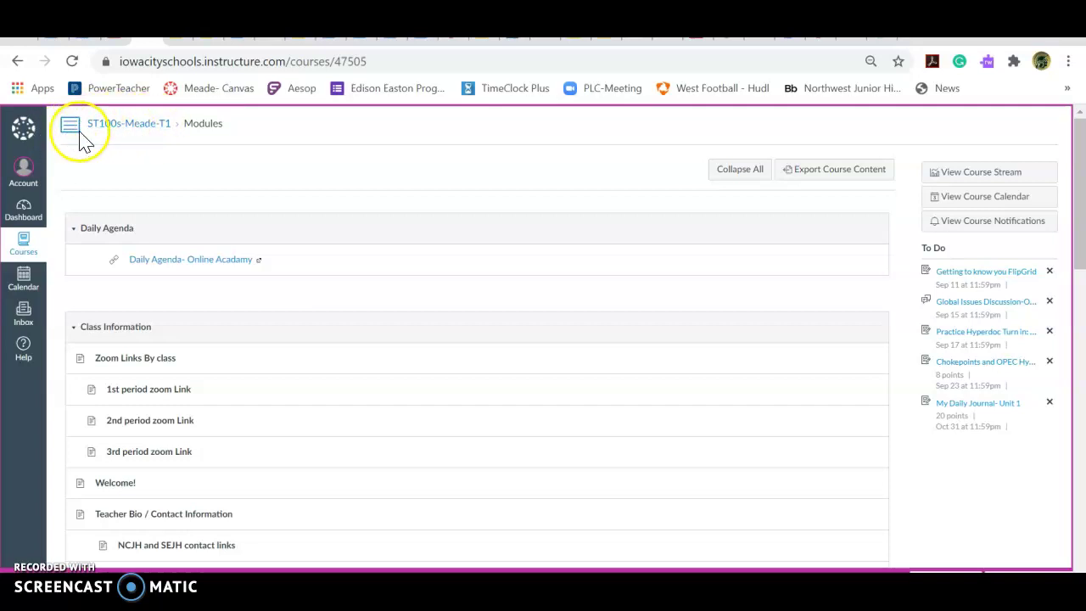
left_click(73, 138)
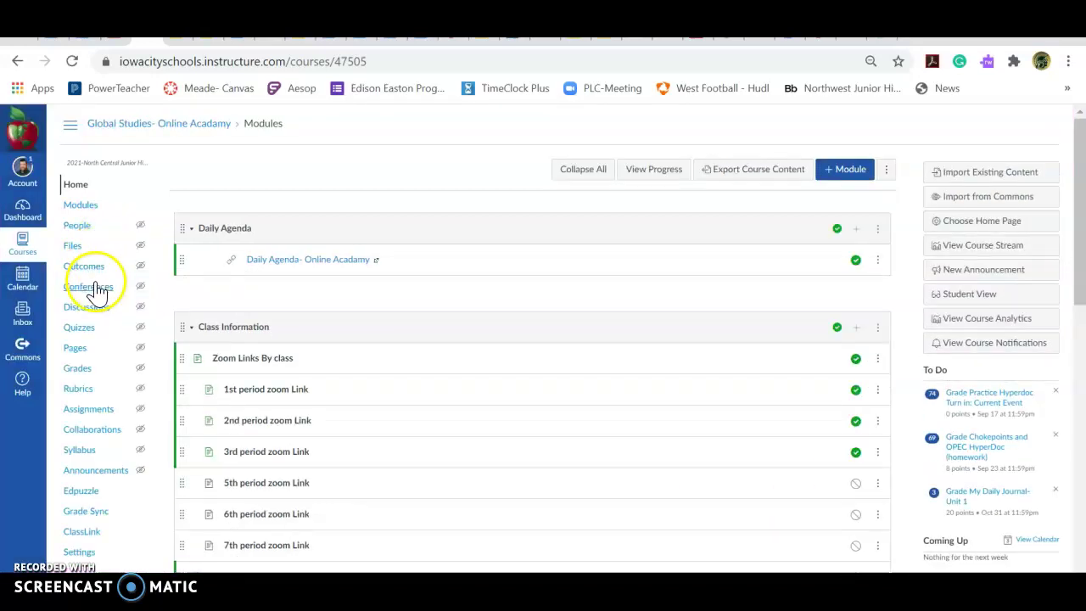
Step: Open ClassLink from the Global Studies course navigation and launch Savvas EasyBridge
left_click(88, 537)
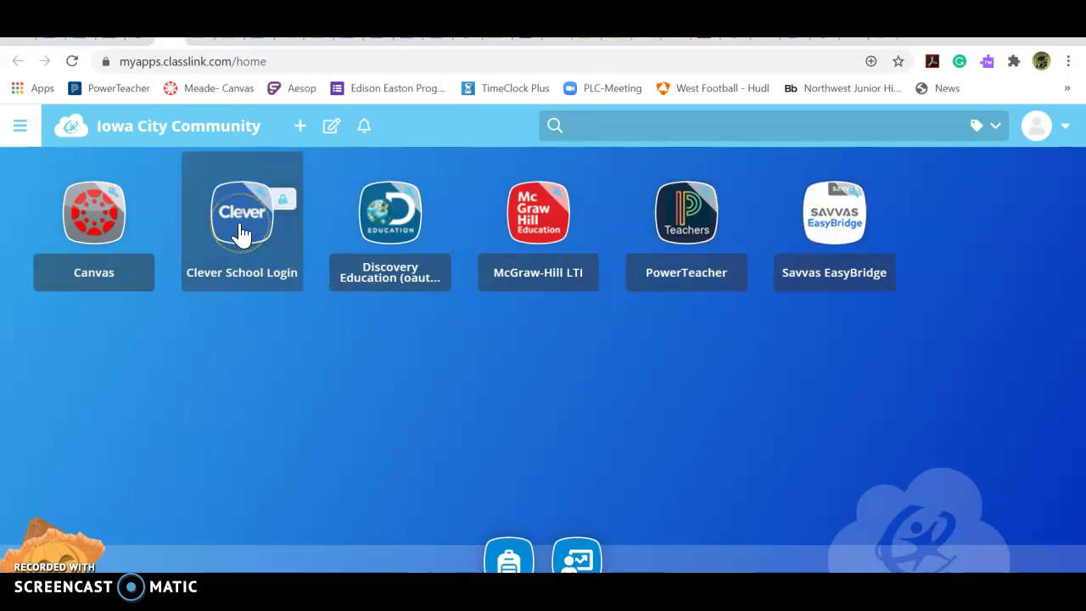
left_click(214, 235)
left_click(241, 208)
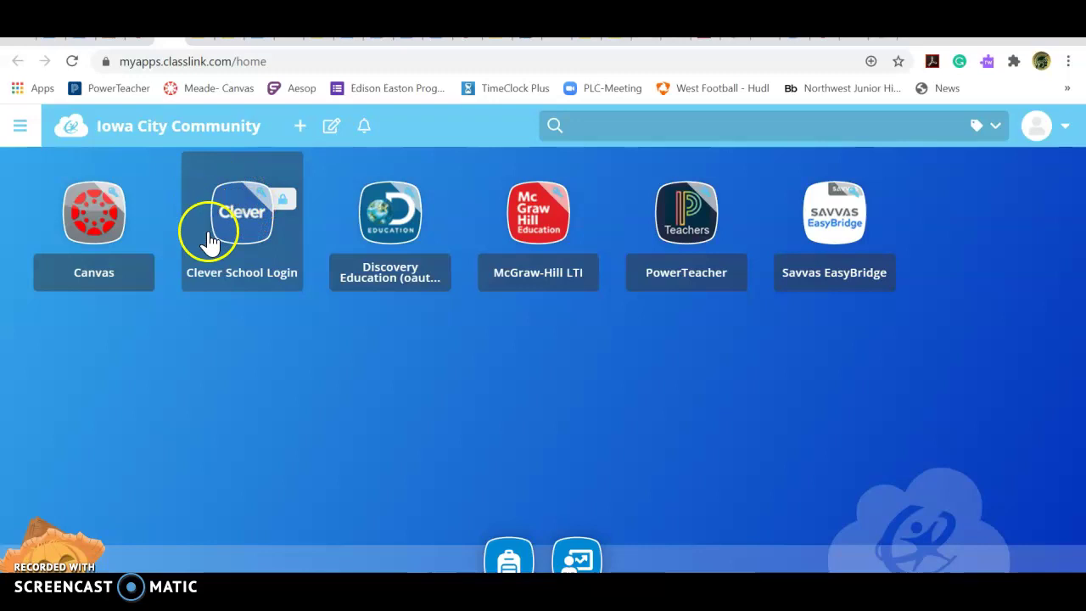
left_click(259, 210)
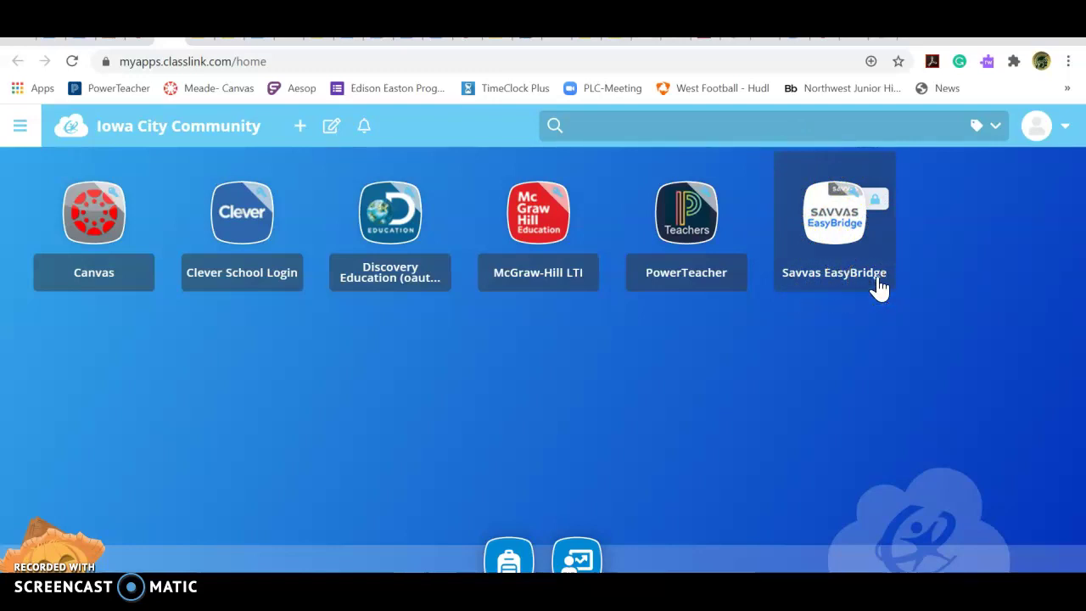
left_click(847, 224)
mouse_move(846, 229)
left_mouse_down()
mouse_move(807, 230)
mouse_move(829, 234)
left_mouse_up()
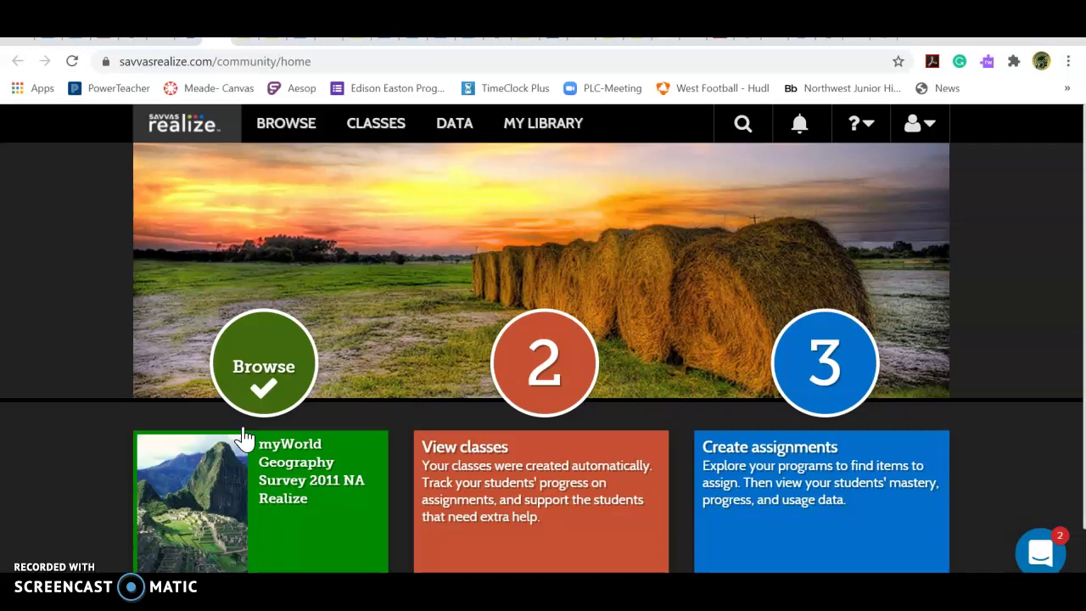
Step: Open the myWorld Geography Survey 2011 NA Realize program and look through its table of contents
left_click(279, 466)
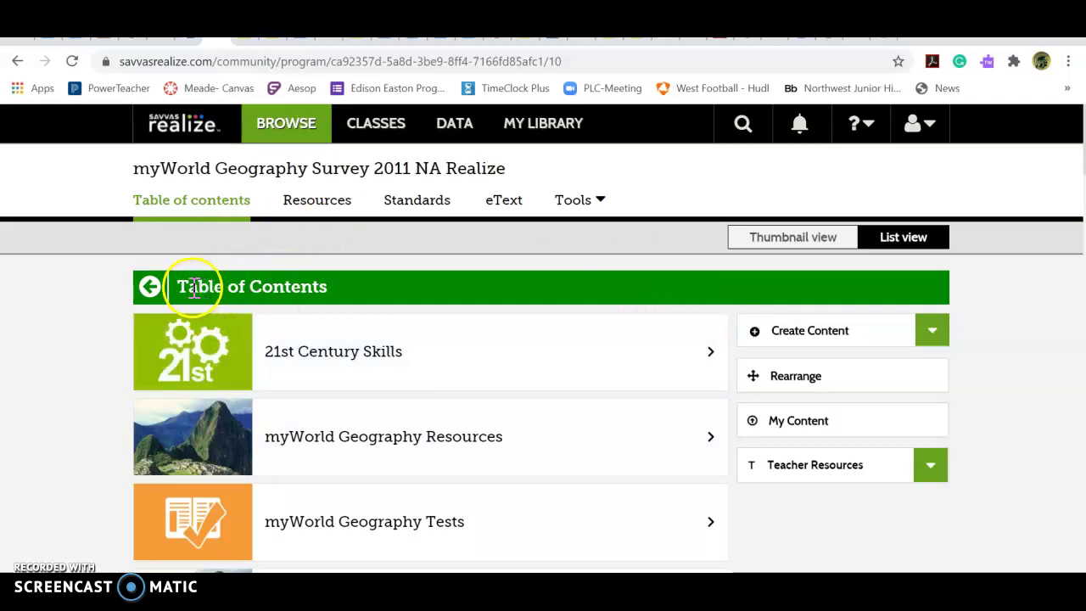
left_click_drag(174, 286, 327, 288)
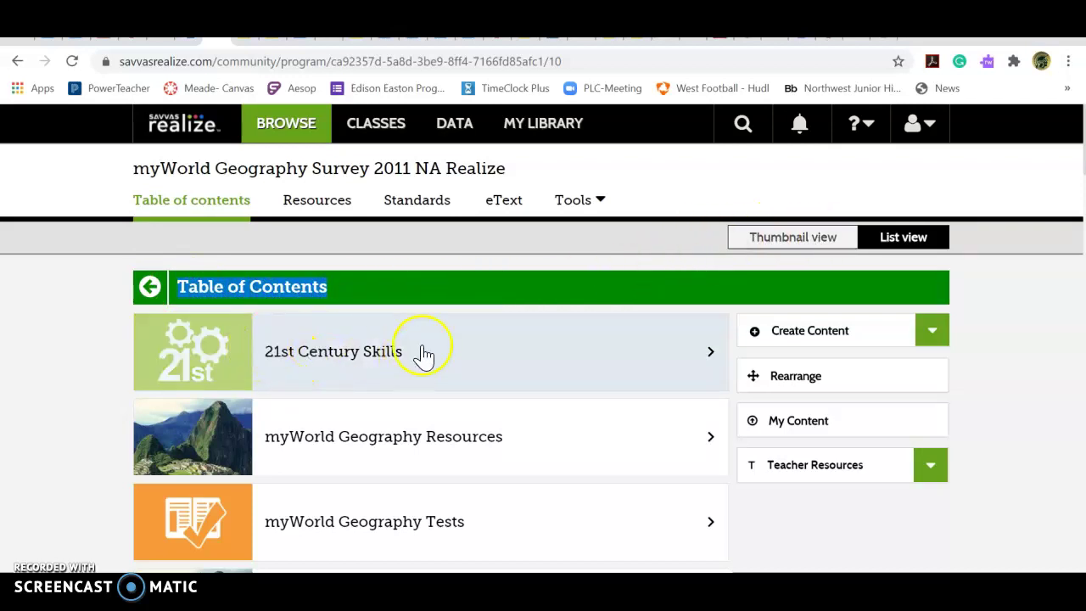
scroll(451, 313, "down", 3)
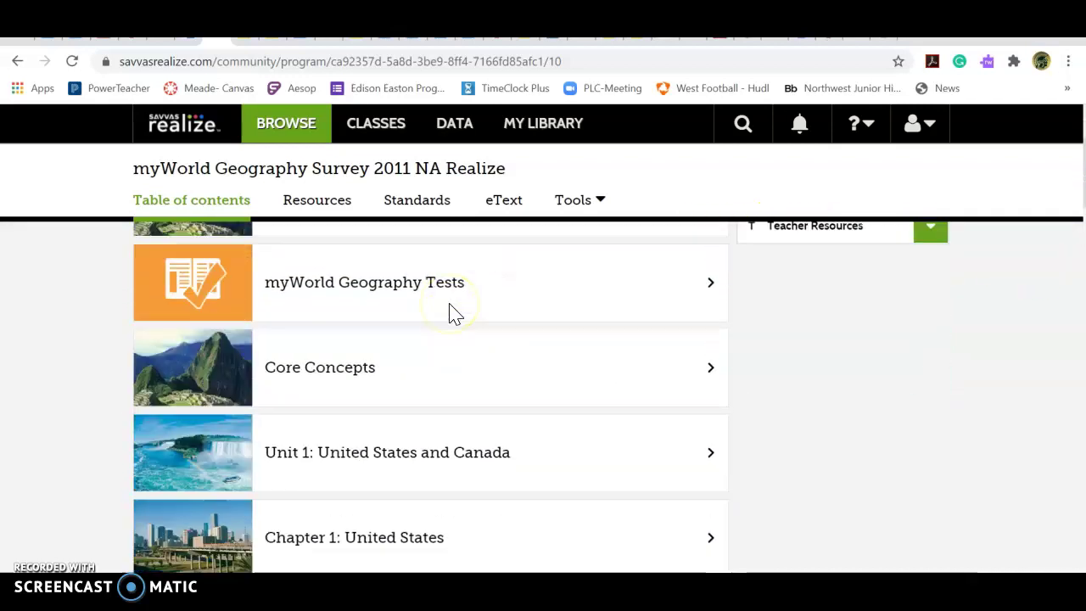
scroll(451, 313, "down", 3)
scroll(449, 313, "up", 6)
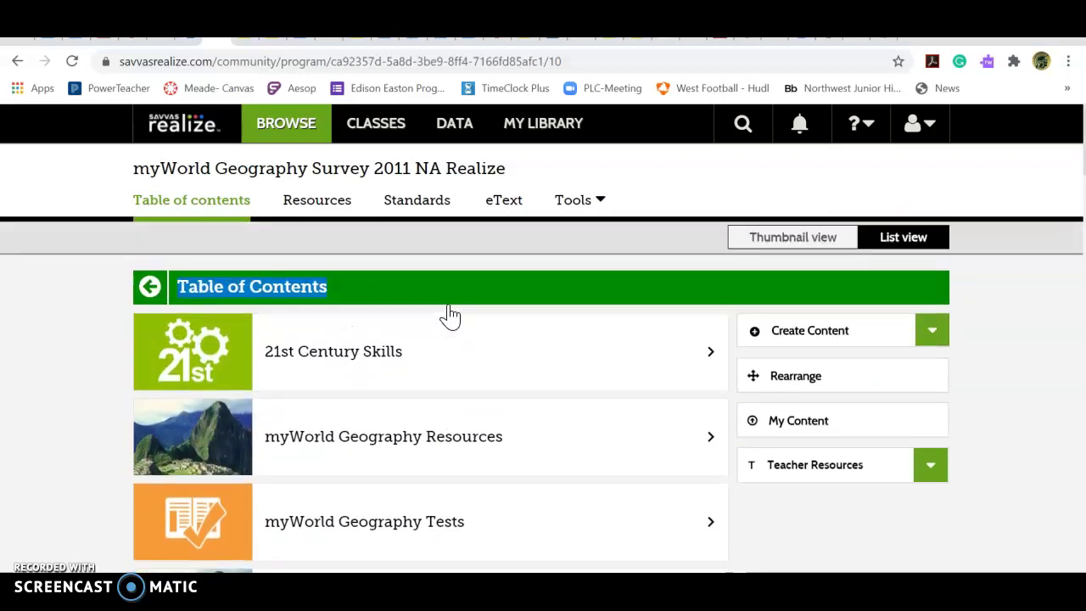
Step: Show the table of contents as thumbnails, look through them, and return to the list layout
left_click(747, 237)
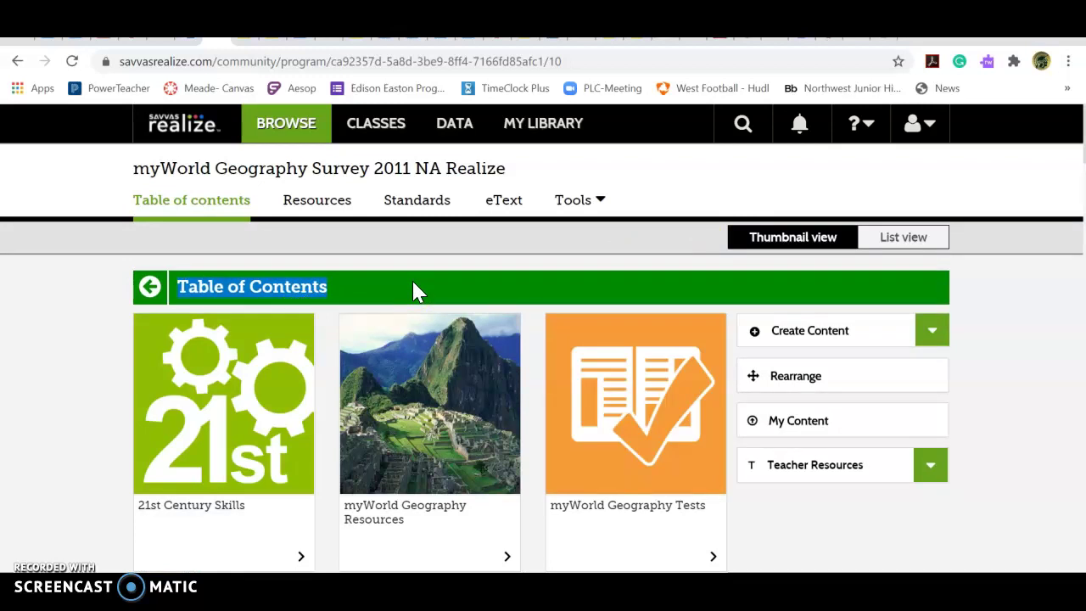
scroll(413, 291, "down", 4)
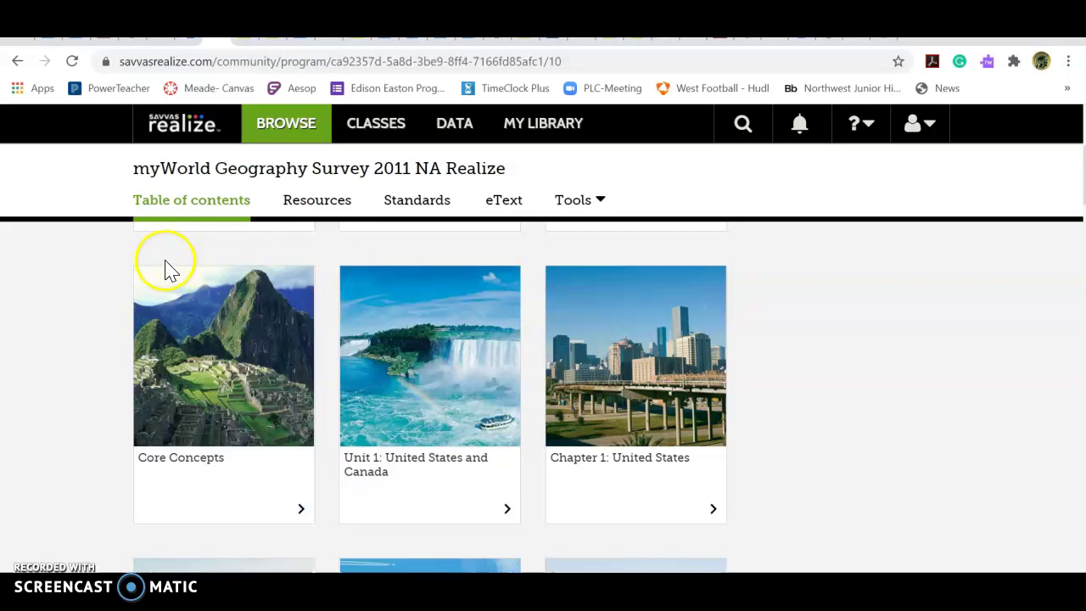
left_click(275, 471)
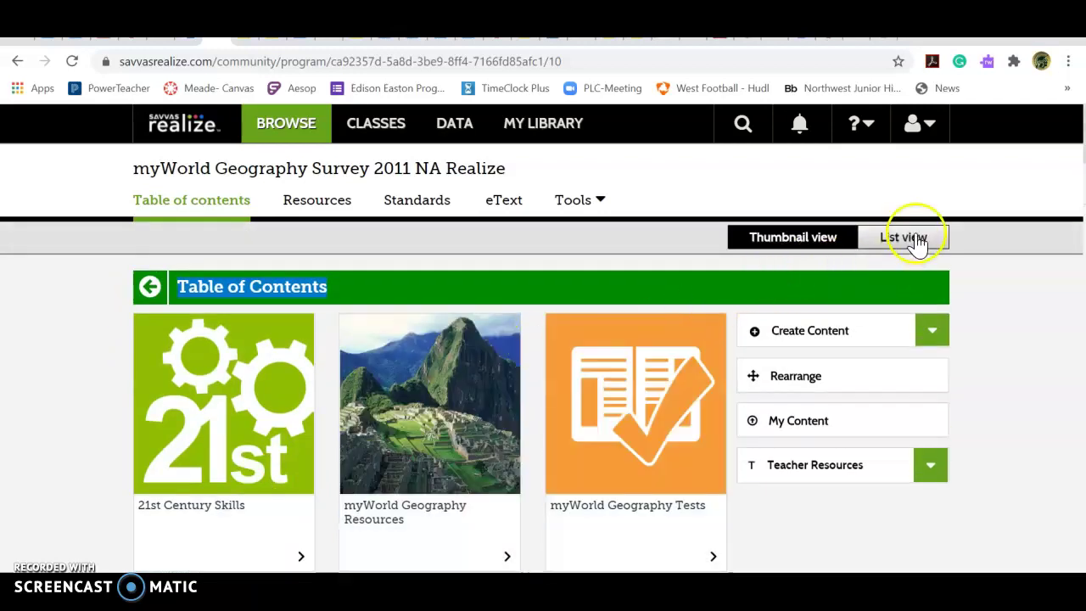
left_click(917, 242)
Step: Open the Core Concepts section and look through its parts
scroll(337, 352, "down", 3)
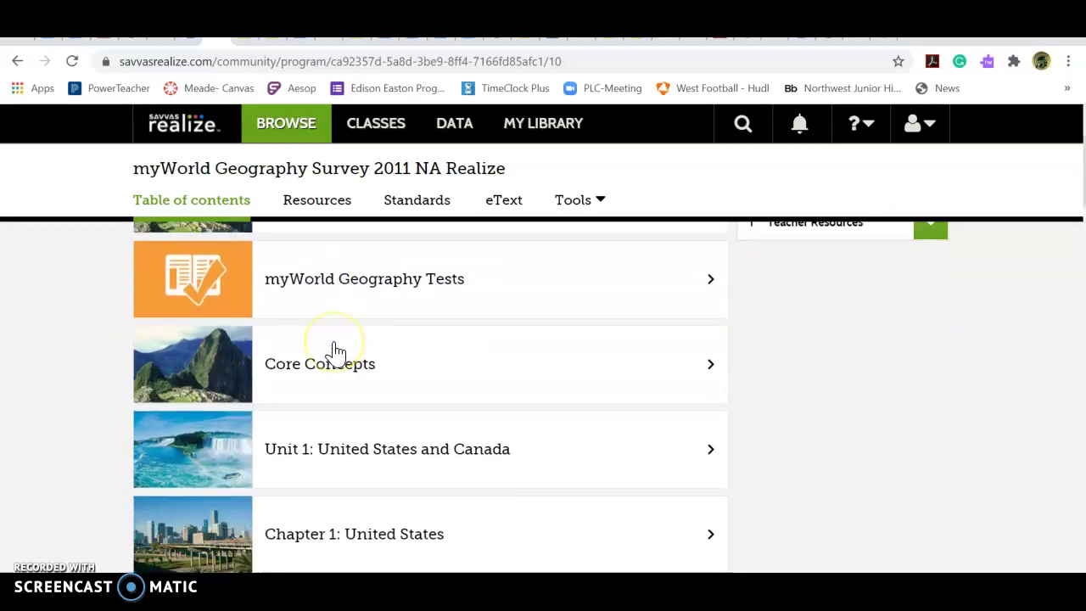
left_click(373, 365)
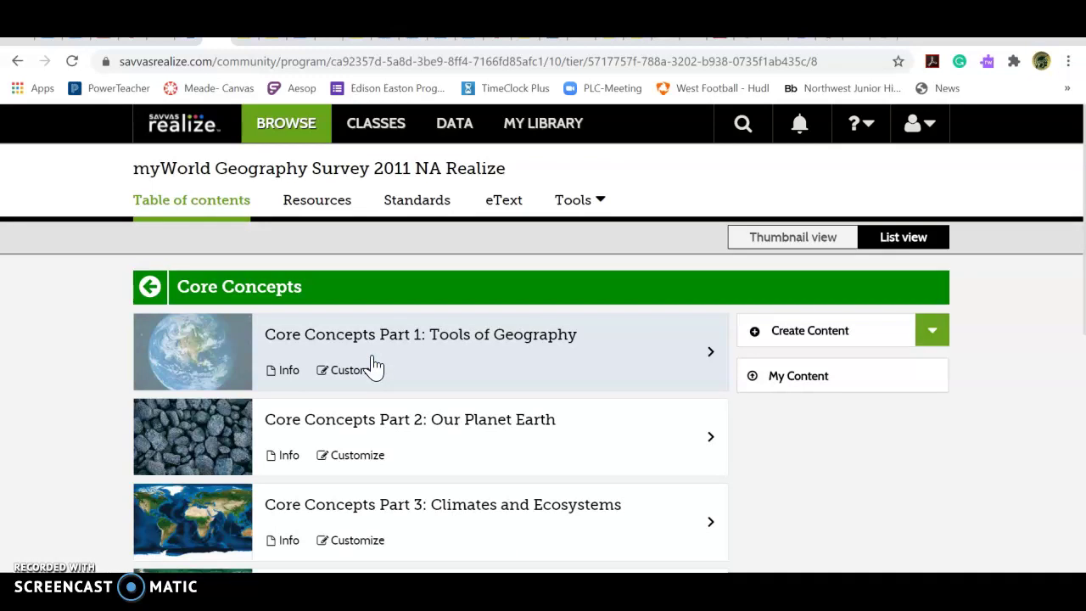
scroll(373, 365, "down", 3)
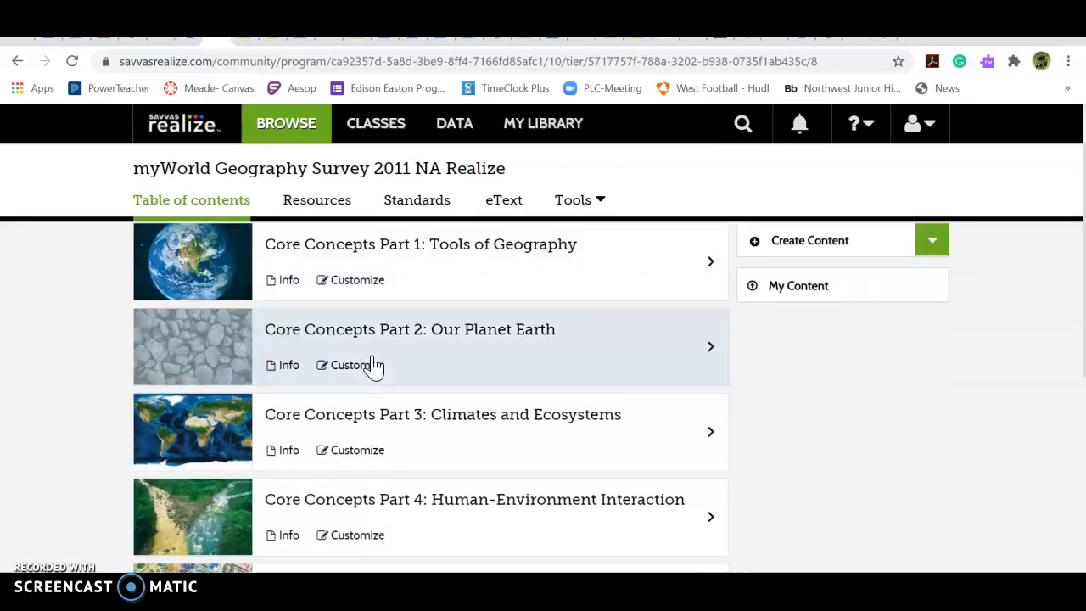
left_click(278, 363)
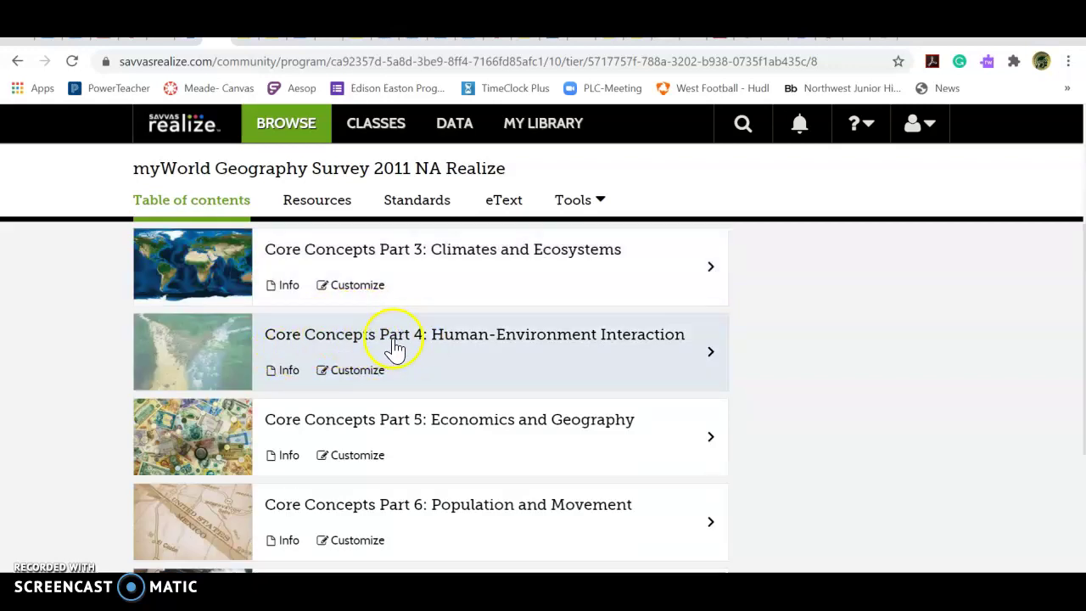
left_click(378, 363)
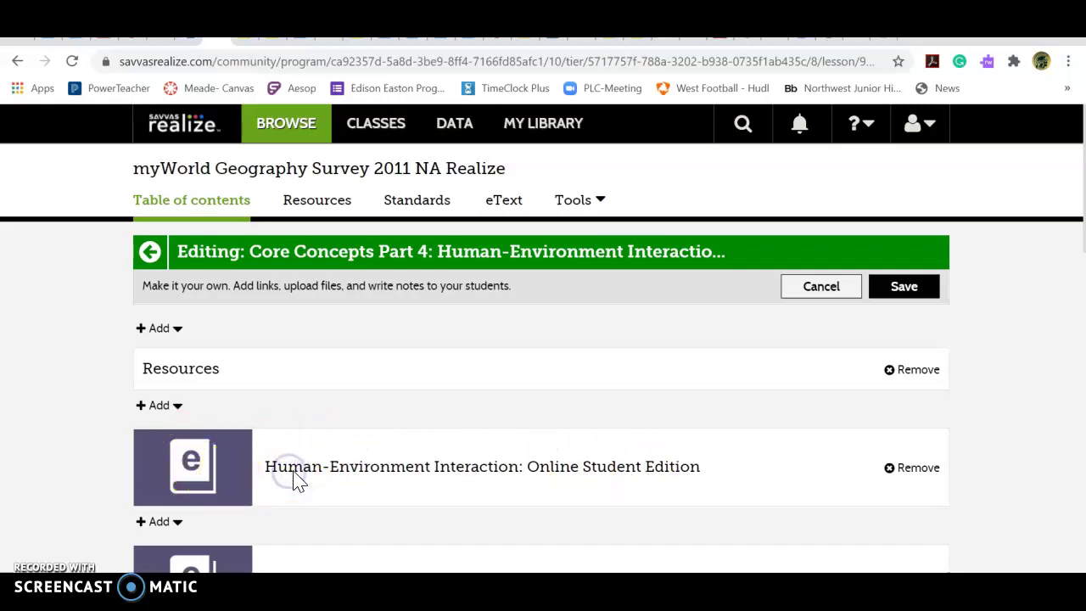
left_click(211, 464)
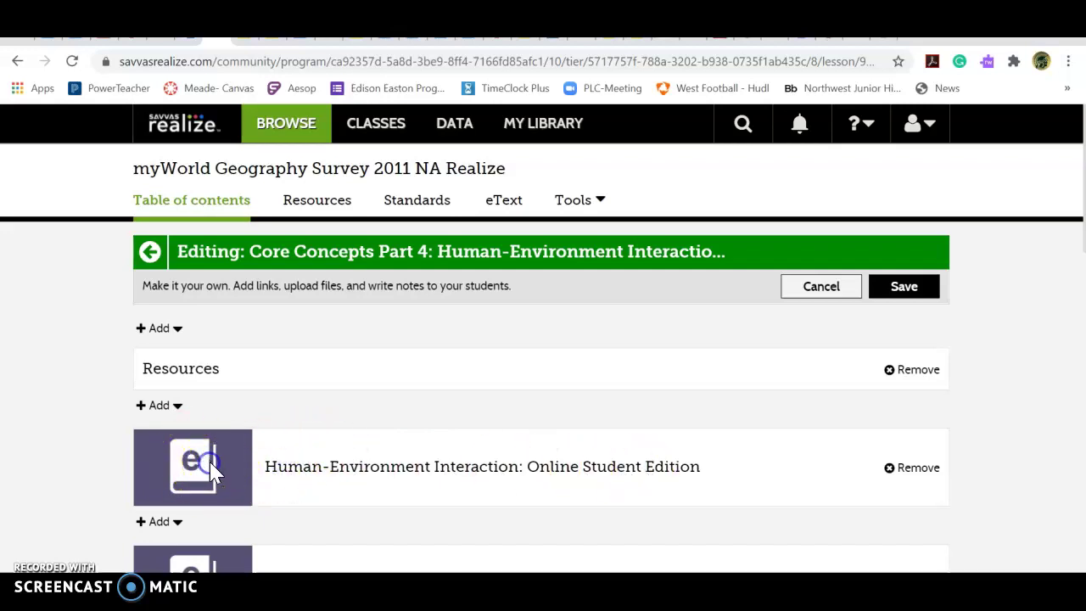
scroll(242, 447, "down", 3)
scroll(240, 434, "up", 3)
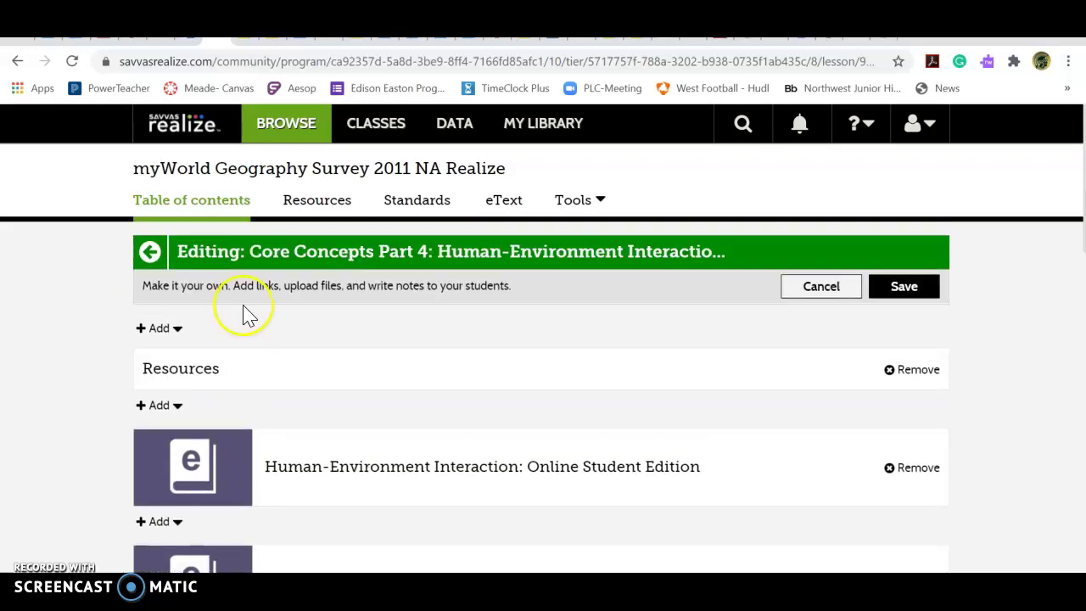
left_click(19, 61)
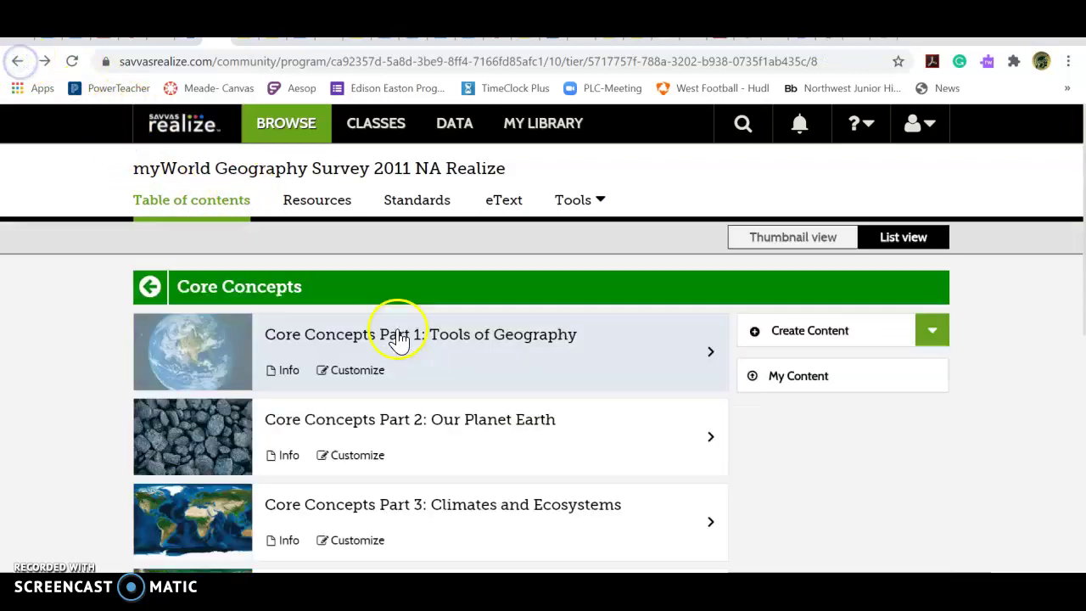
Step: Open Core Concepts Part 4: Human-Environment Interaction and launch its Online Student Edition
scroll(388, 371, "down", 1)
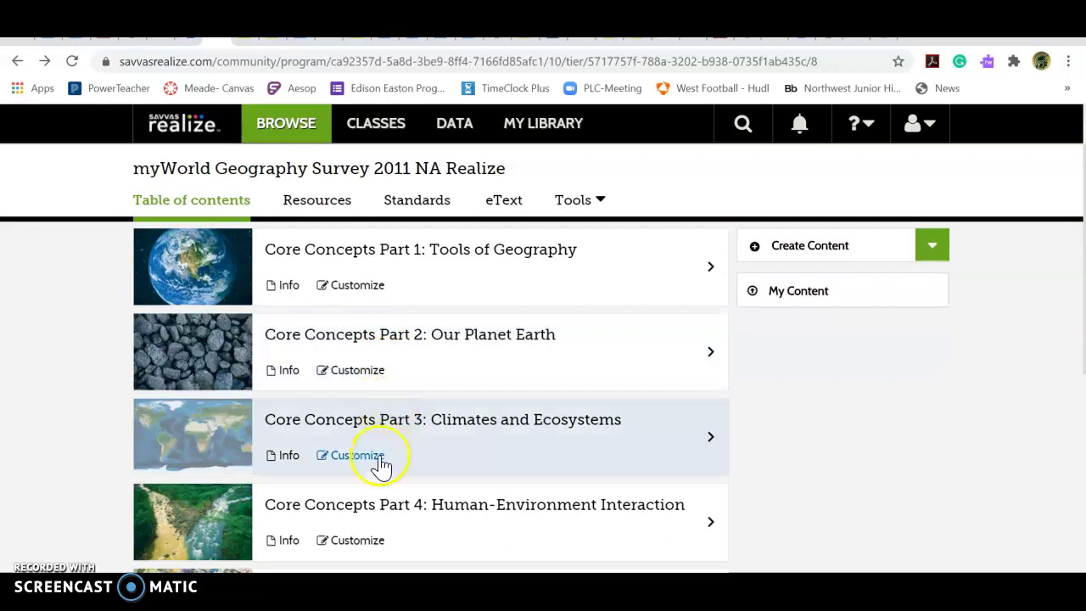
scroll(376, 414, "down", 2)
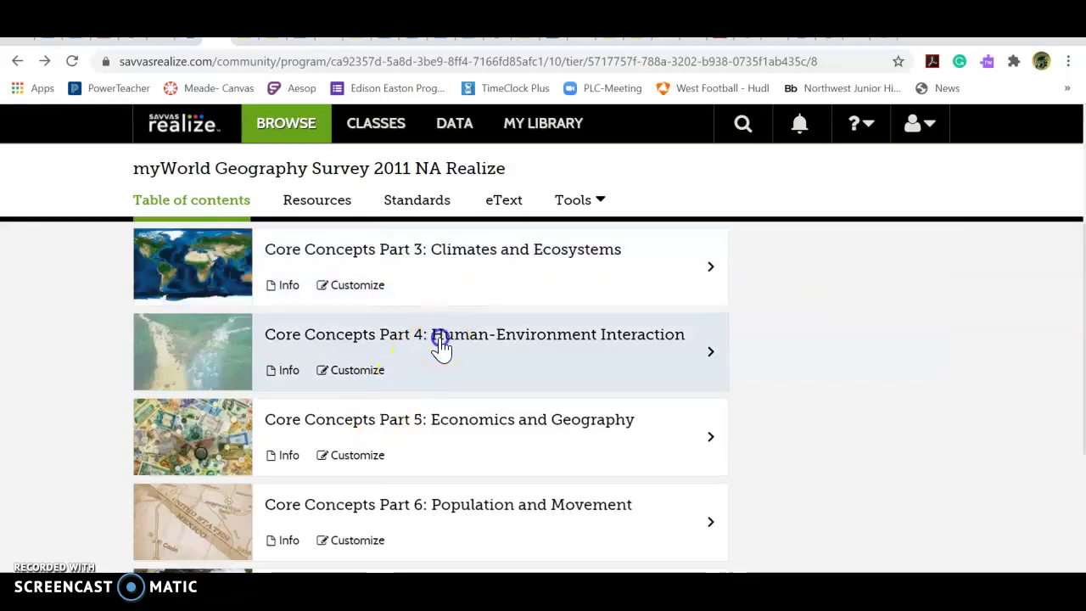
left_click(442, 341)
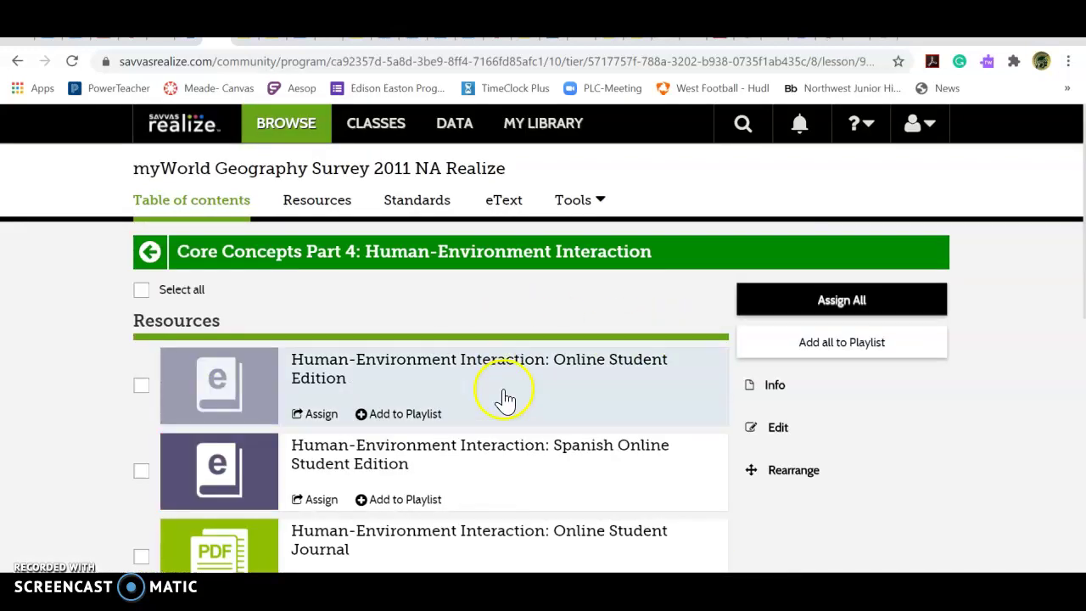
left_click(457, 374)
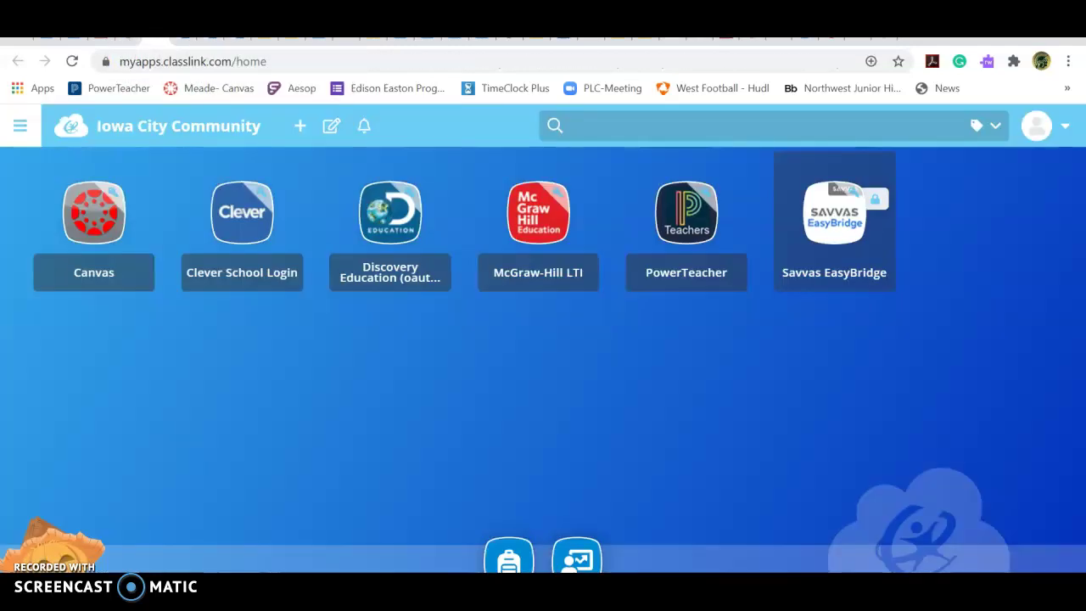
Step: Revisit the ClassLink, EasyBridge and Realize pages, and switch to the Human-Environment Interaction eText in Realize Reader
left_click(835, 217)
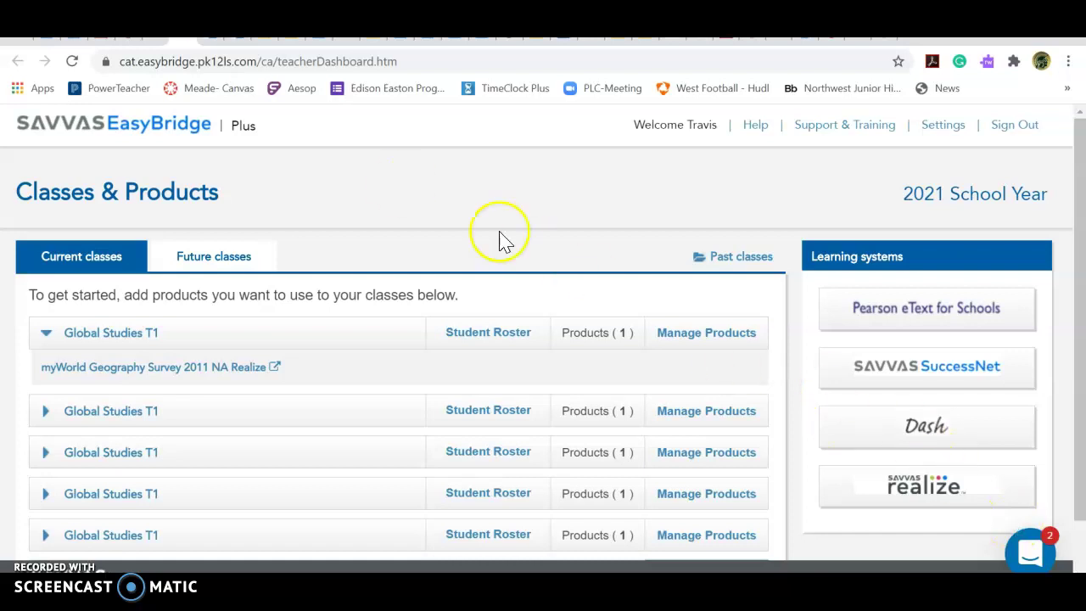
left_click(182, 38)
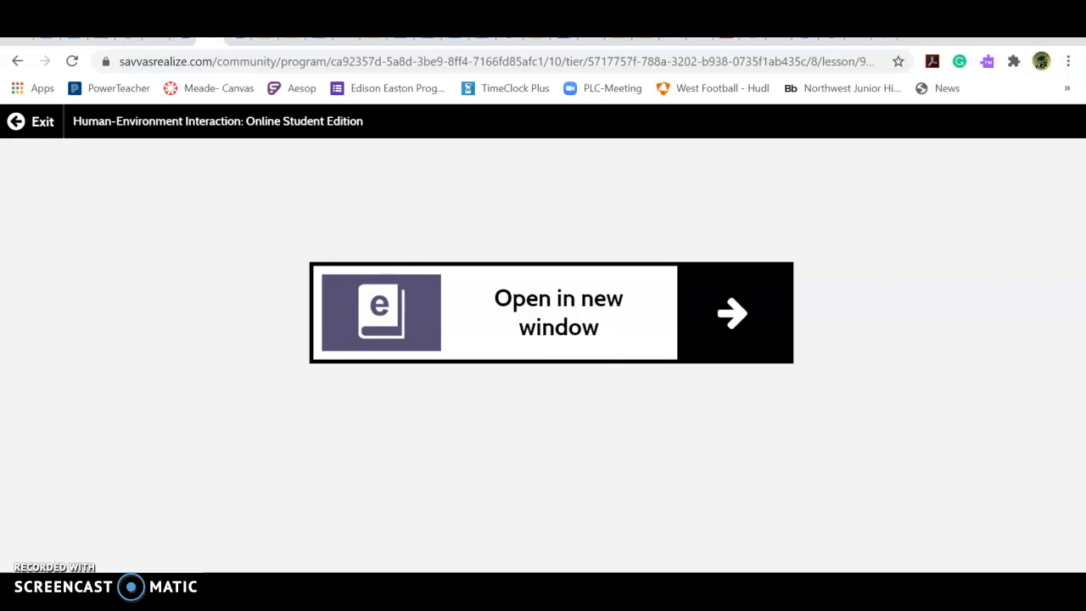
left_click(239, 40)
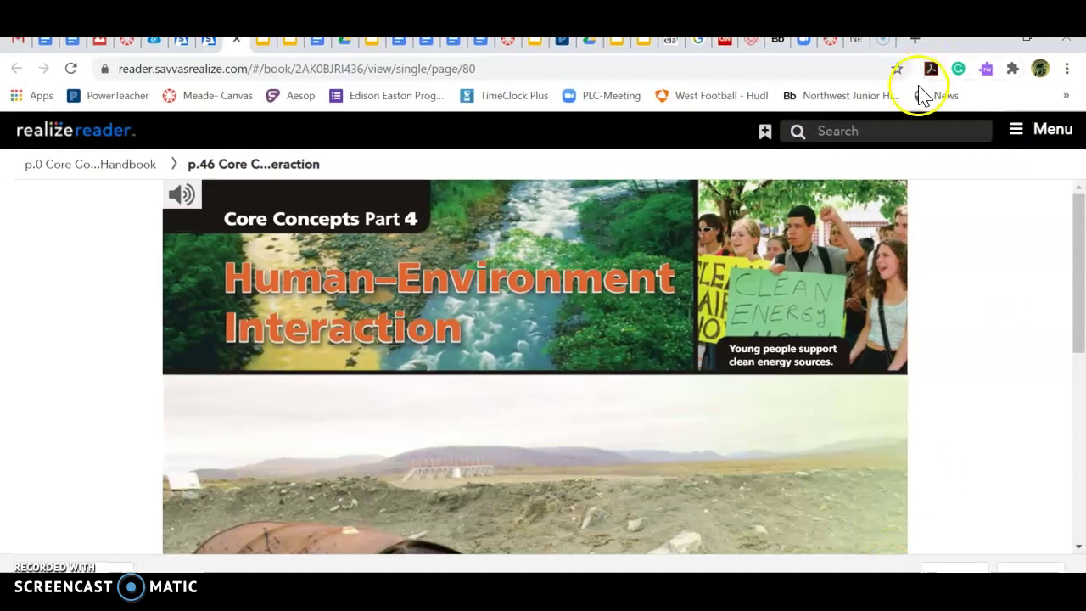
Step: Search the book for "Fossil fuel" and open the Core Concepts Environment and Resources result
left_click(855, 131)
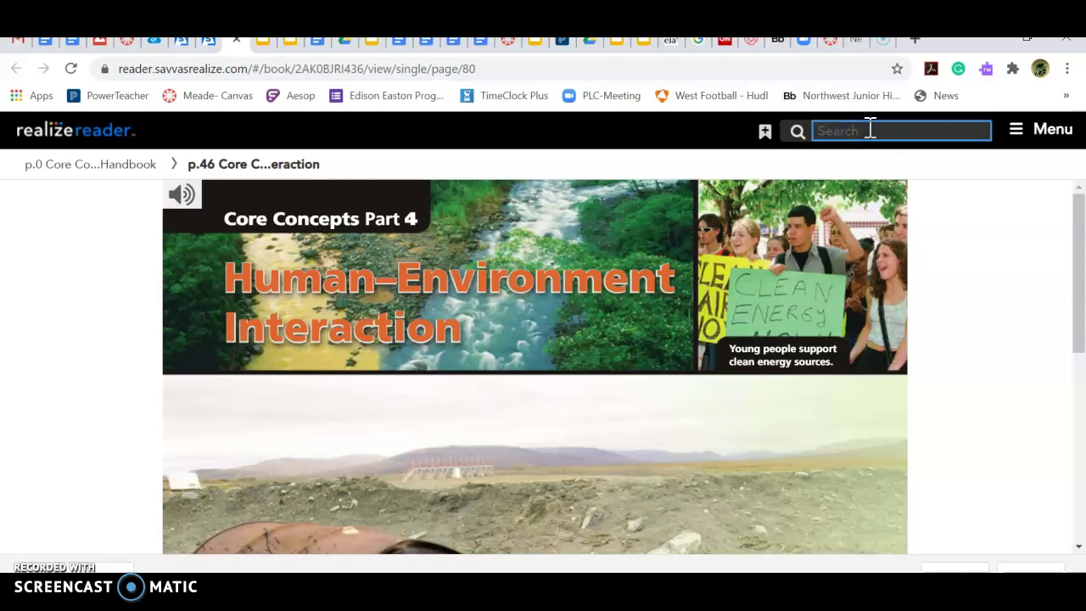
type("Fossil ")
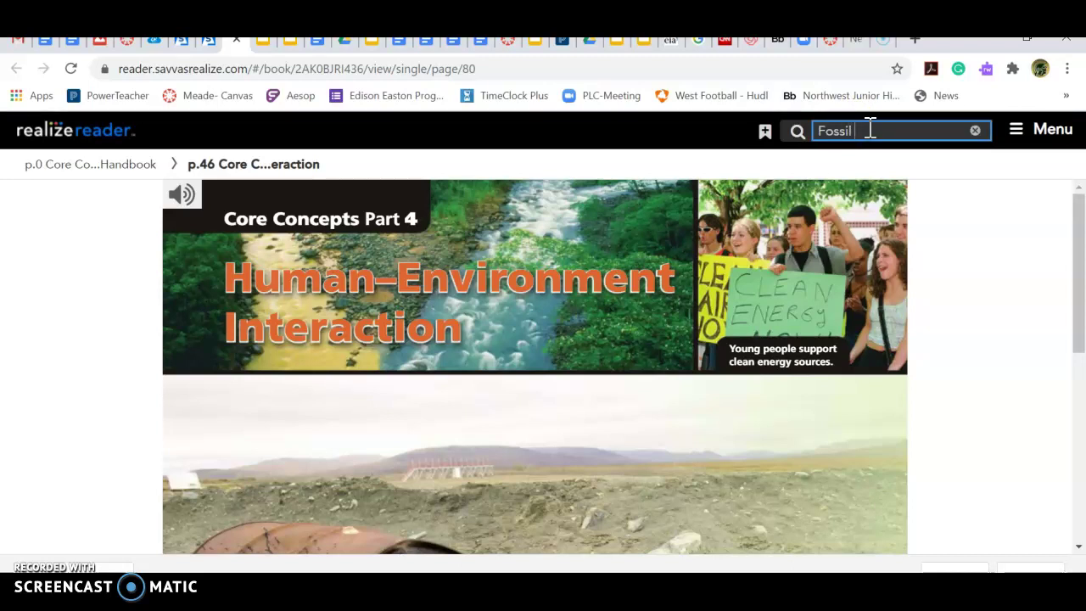
type("fuel")
key("Return")
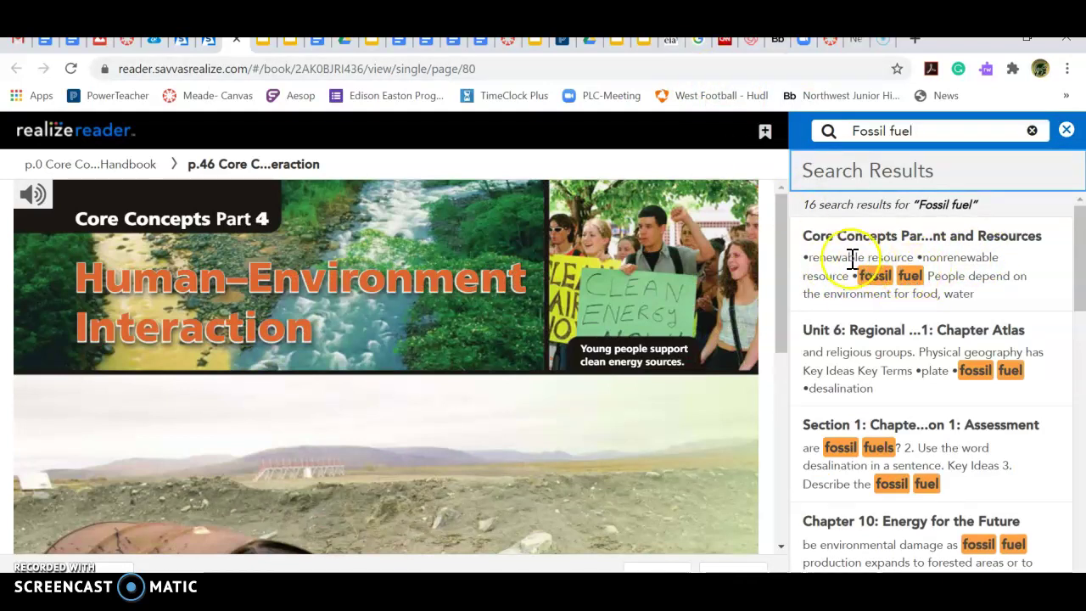
left_click(846, 253)
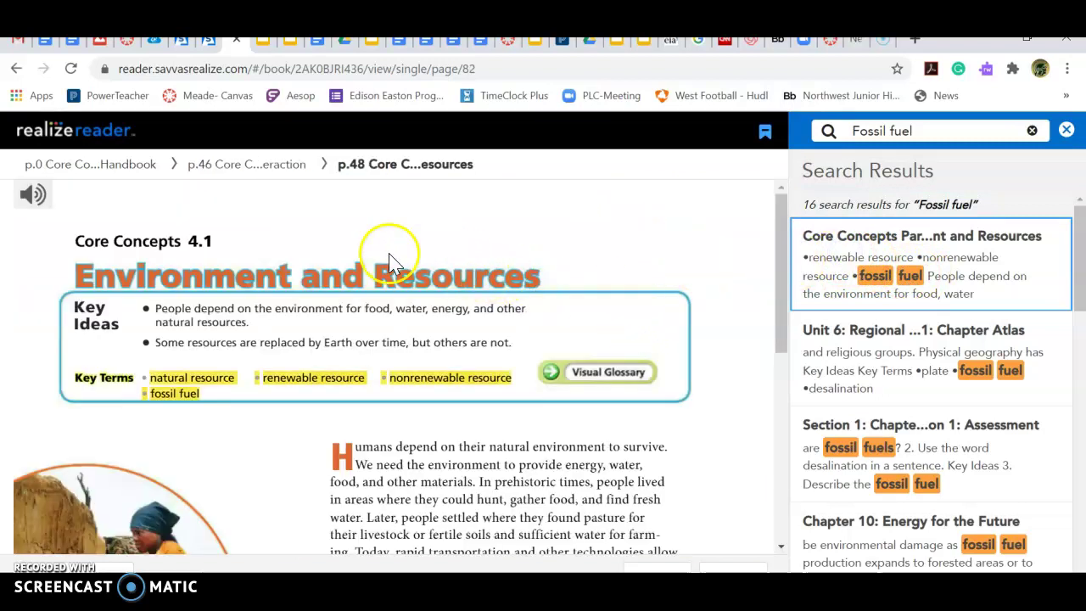
Step: Remove the bookmark from page 48 and open the MyWorld Geography Survey result of a book search for "core concepts 4.1"
left_click(768, 133)
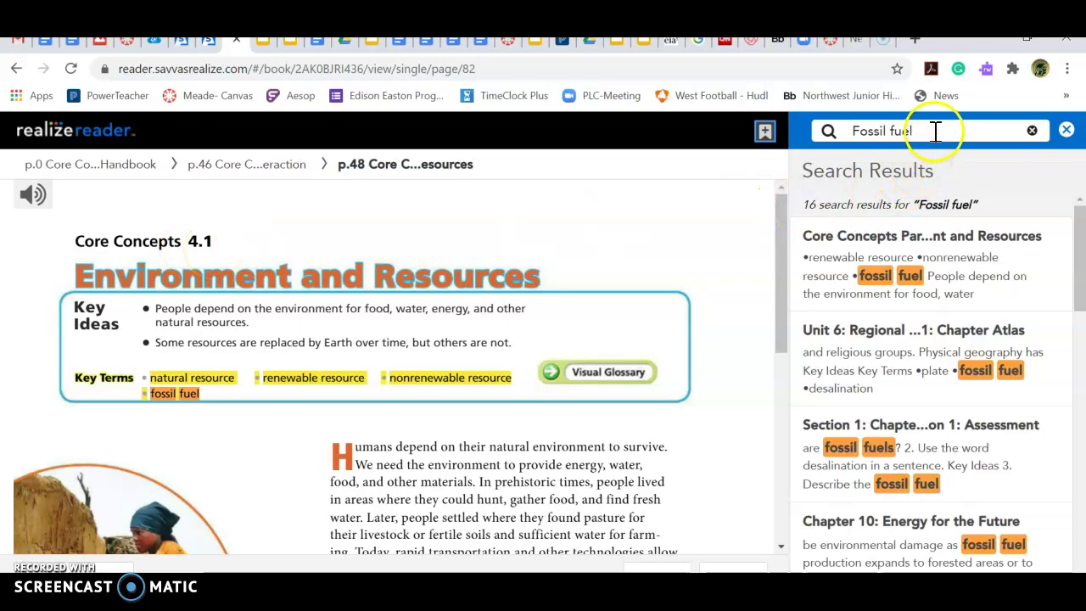
left_click_drag(937, 131, 844, 144)
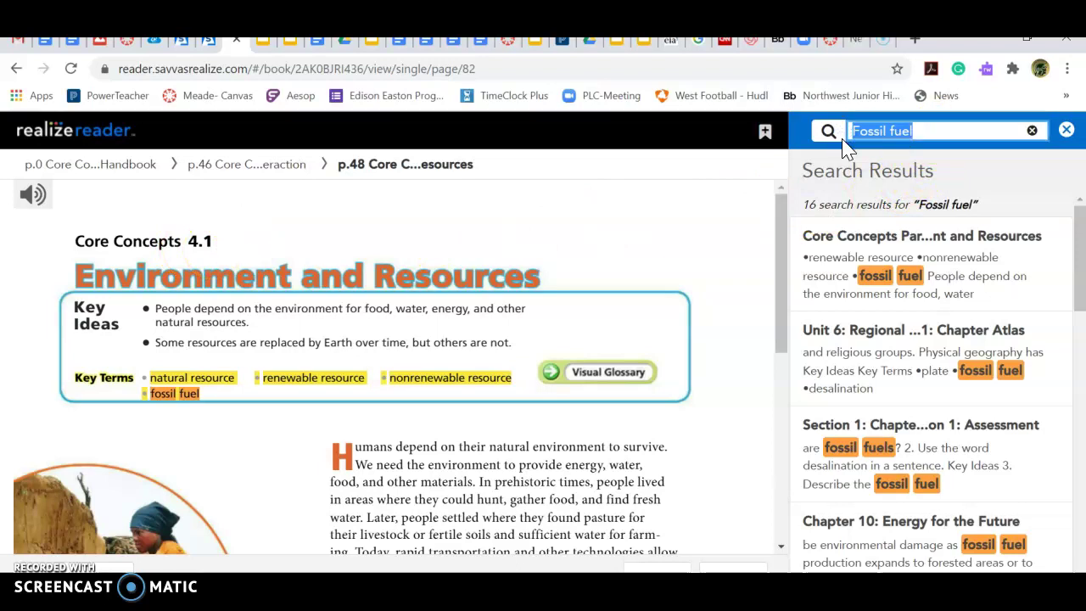
type("core concepts 4")
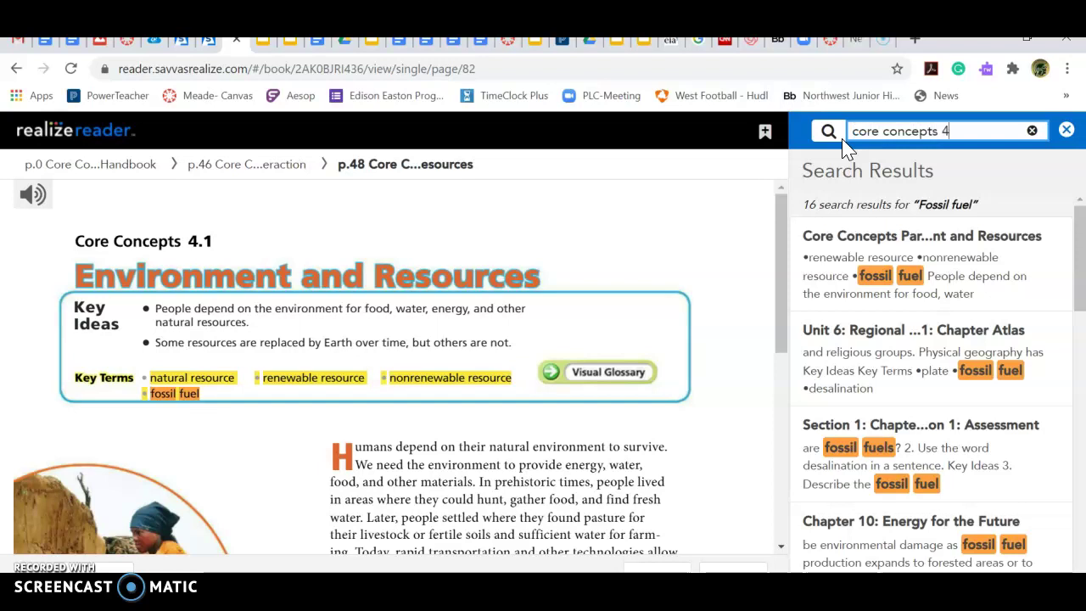
type(".1")
key("Return")
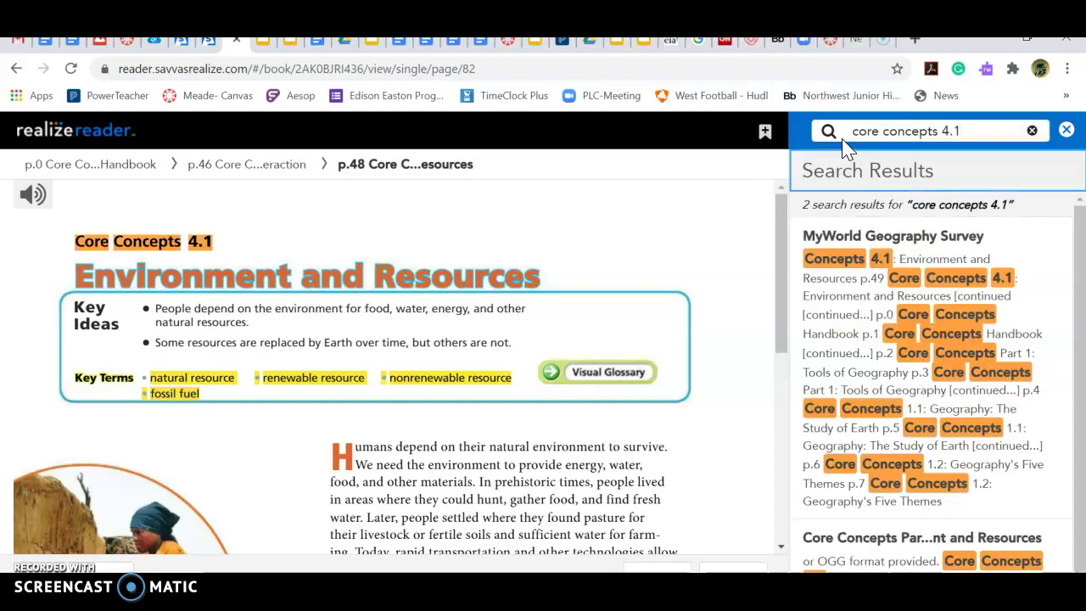
left_click(915, 243)
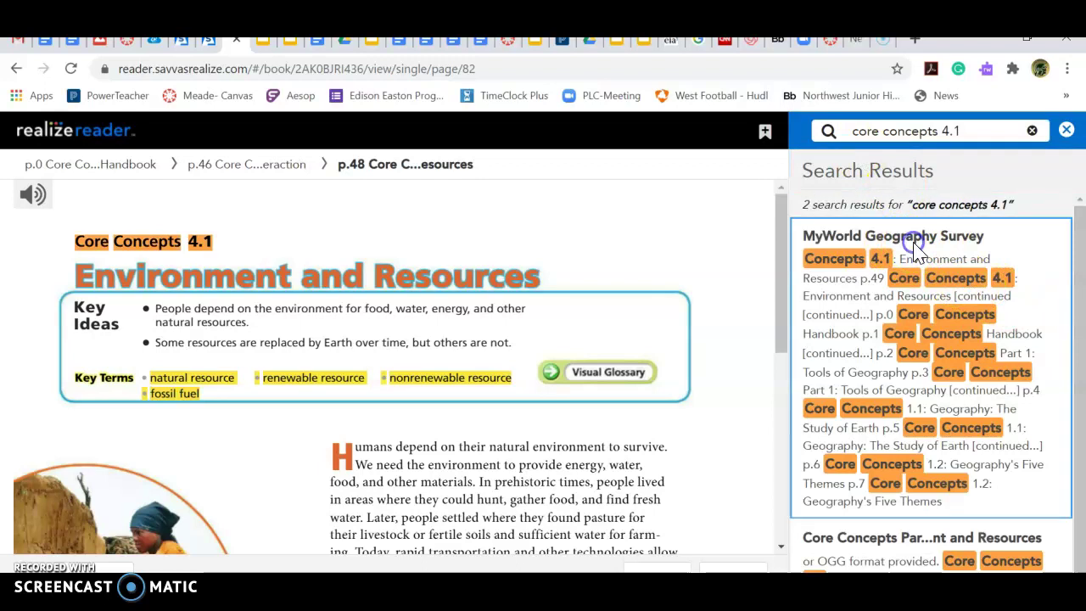
Step: Bookmark page 48, Core Concepts 4.1: Environment and Resources, and show the list of saved bookmarks
left_click(765, 138)
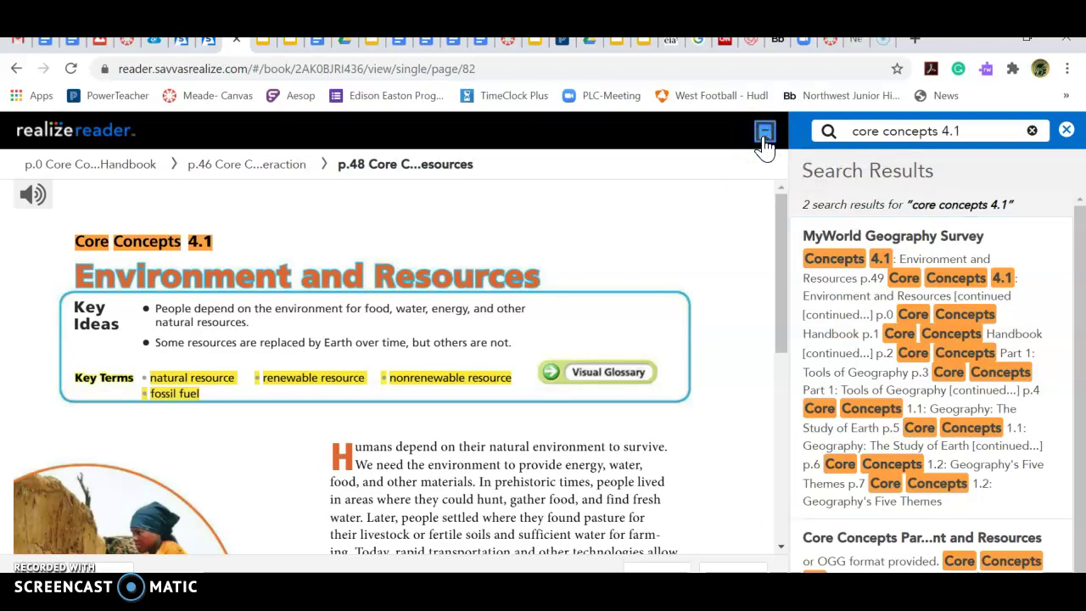
left_click(1067, 132)
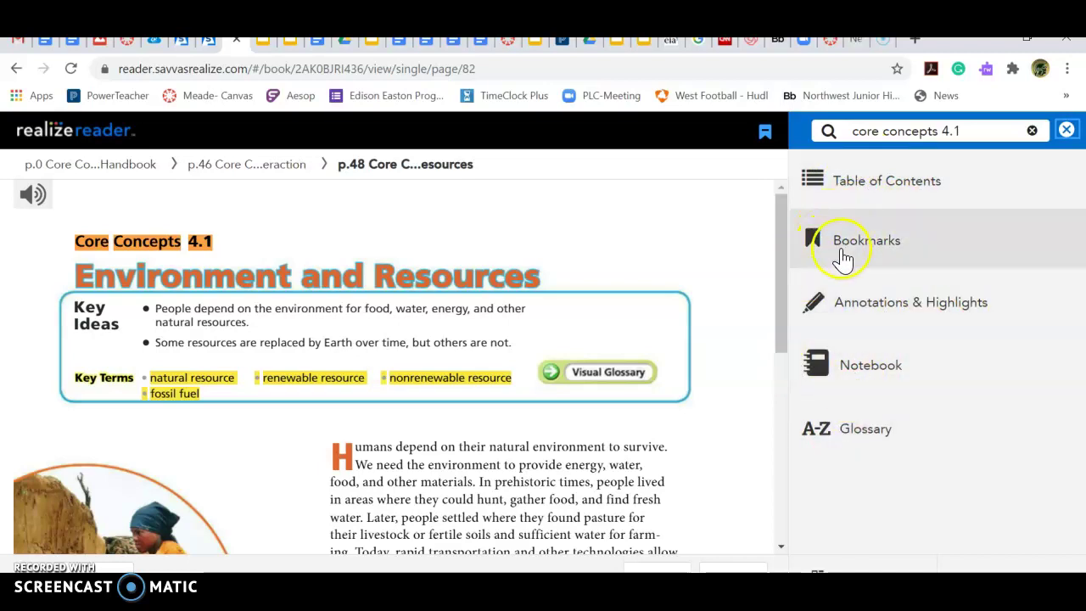
left_click(836, 248)
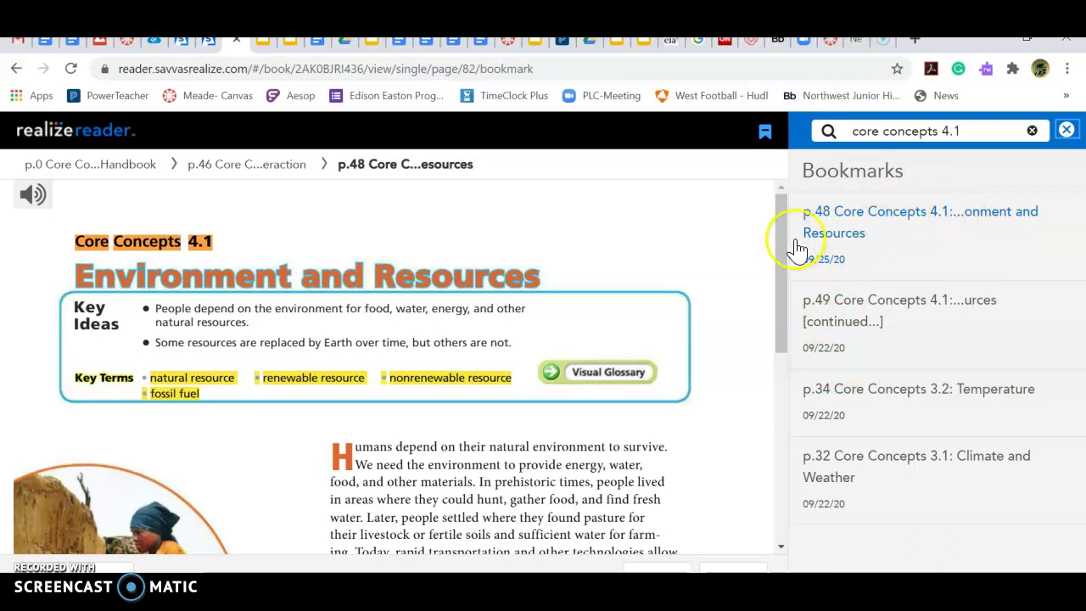
Step: Look through the Environment and Resources text on page 48 and play the page's read-aloud audio
scroll(647, 248, "down", 1)
scroll(649, 242, "down", 3)
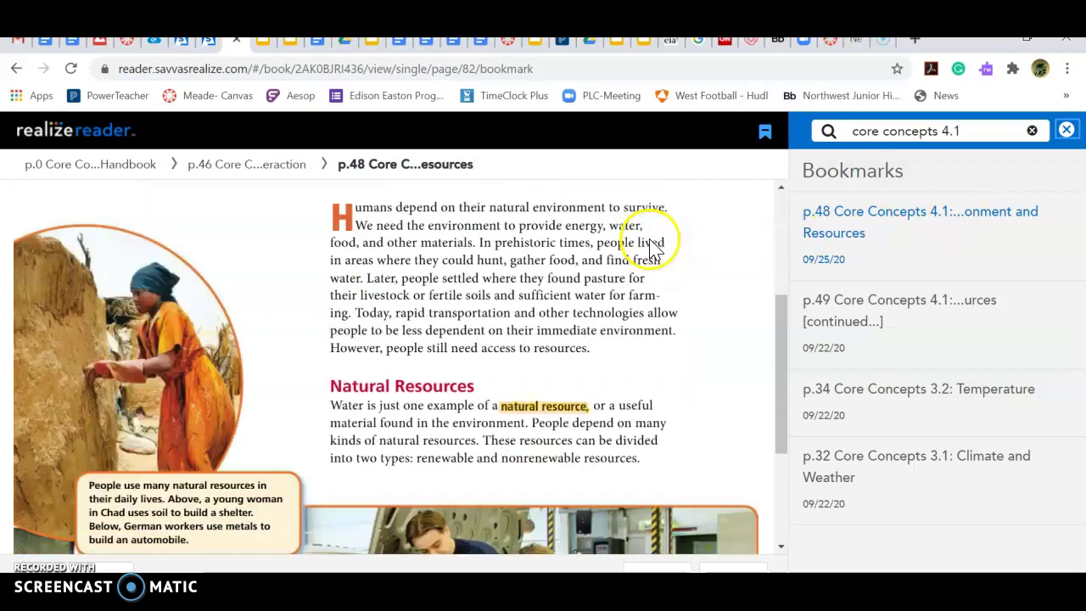
scroll(650, 215, "up", 4)
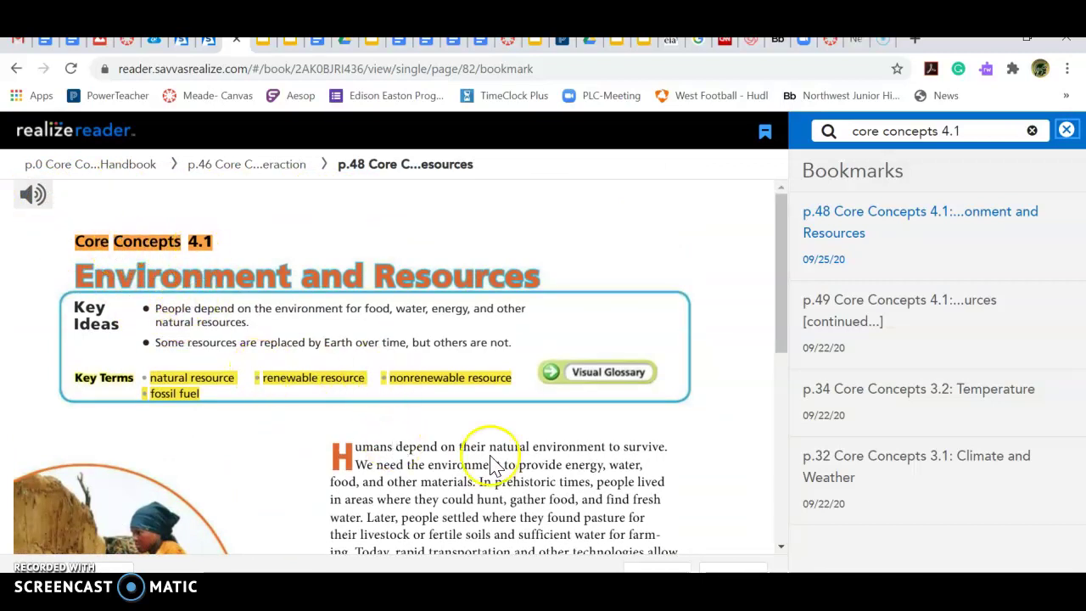
scroll(492, 387, "down", 1)
scroll(492, 386, "down", 3)
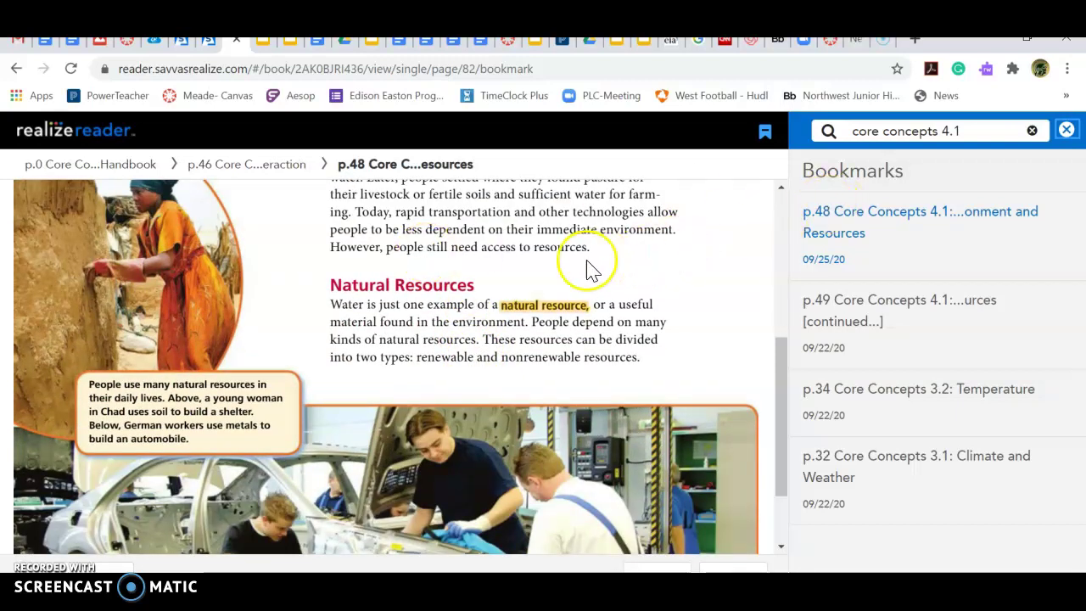
scroll(371, 230, "up", 4)
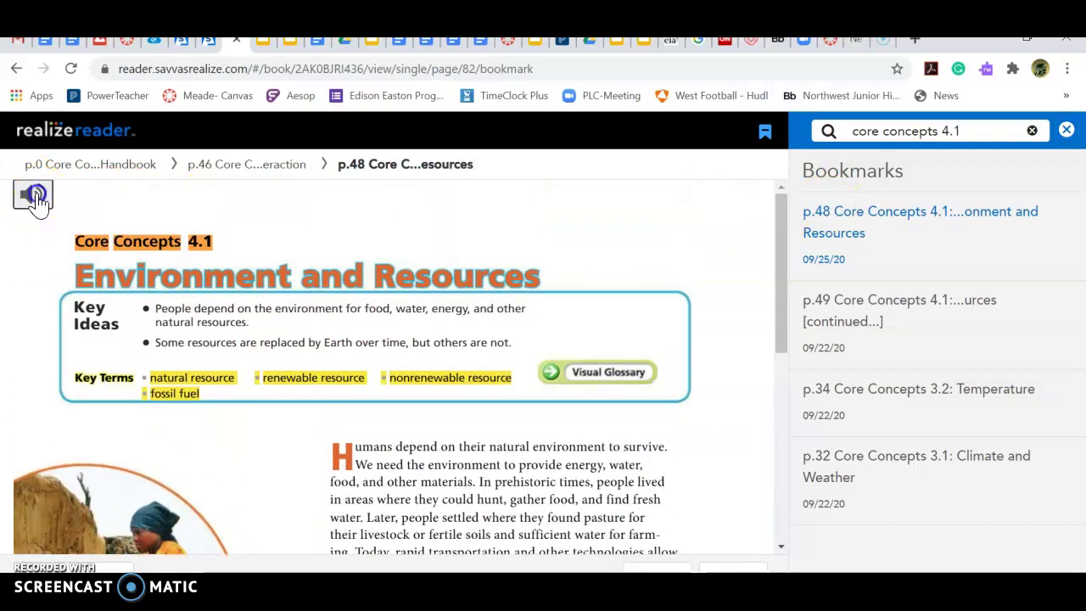
left_click(32, 195)
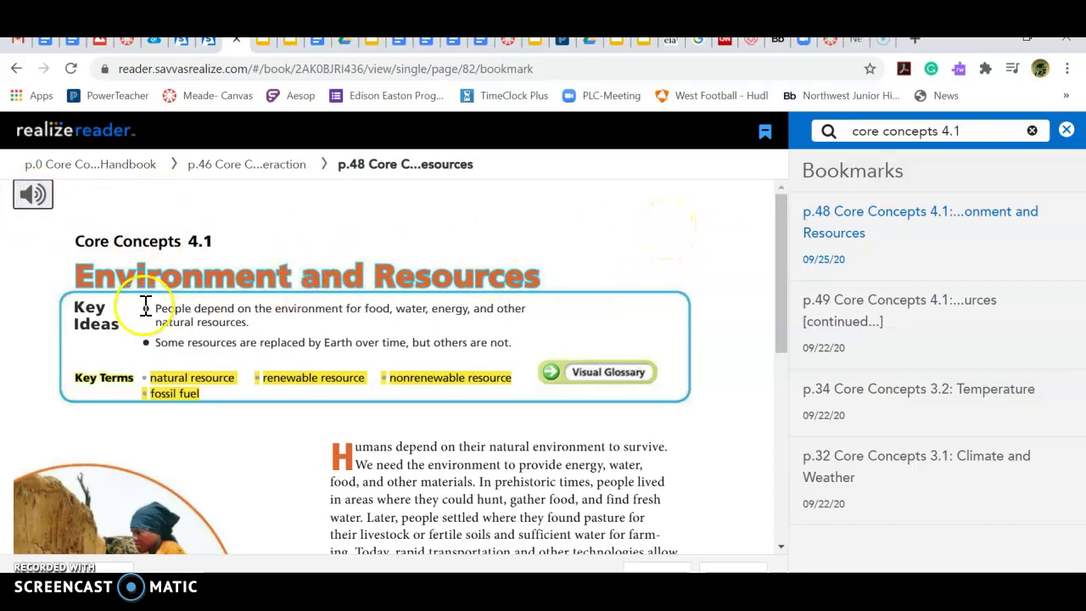
Step: Go on to page 49, the continuation of Core Concepts 4.1, and view it without the bookmarks list
scroll(538, 376, "down", 4)
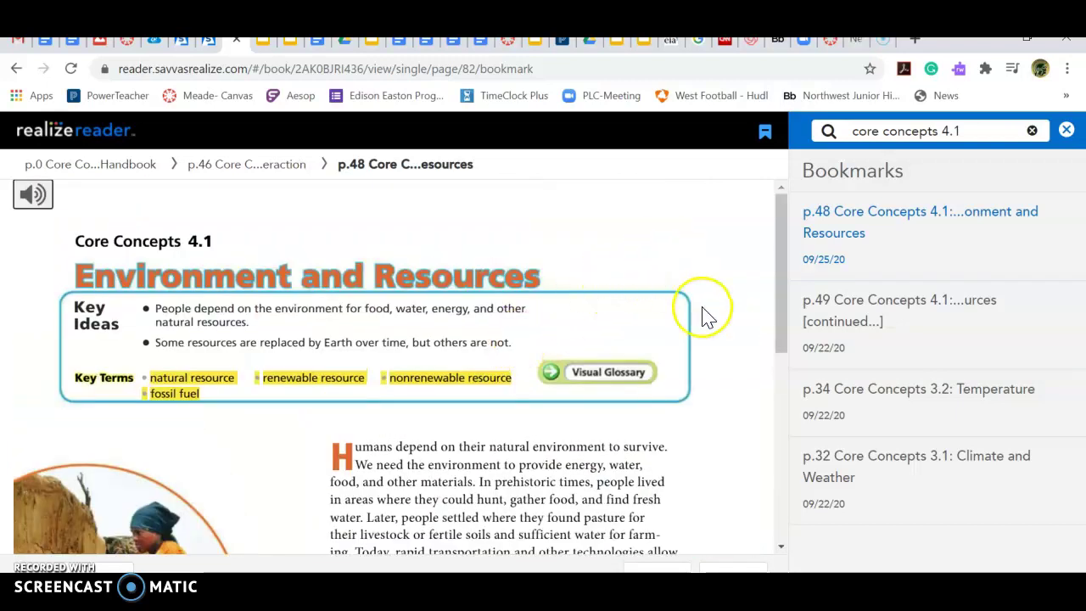
scroll(701, 322, "down", 2)
left_click(715, 567)
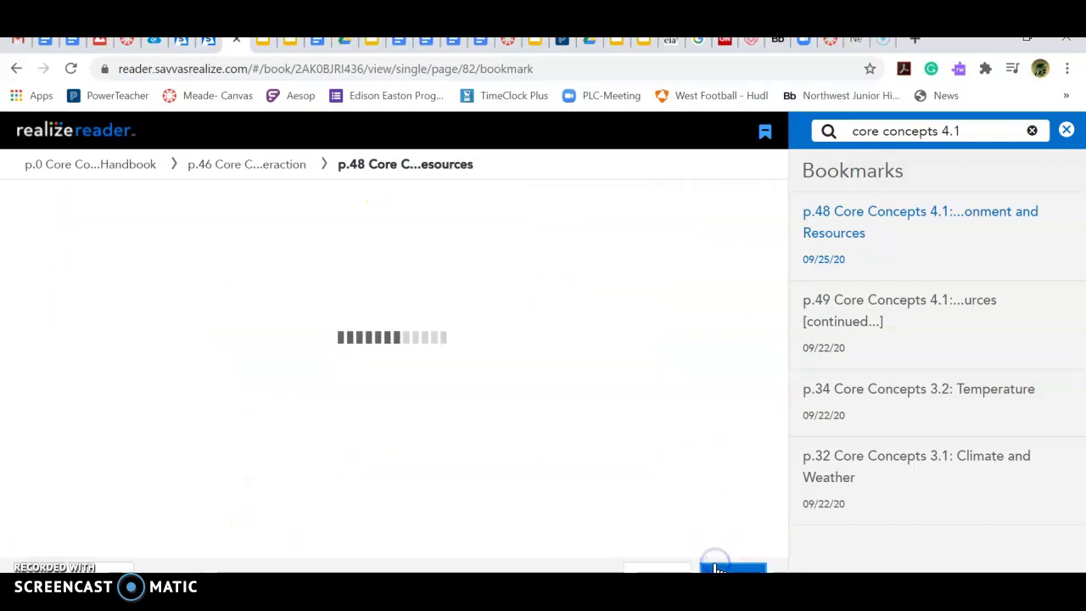
left_click(411, 218)
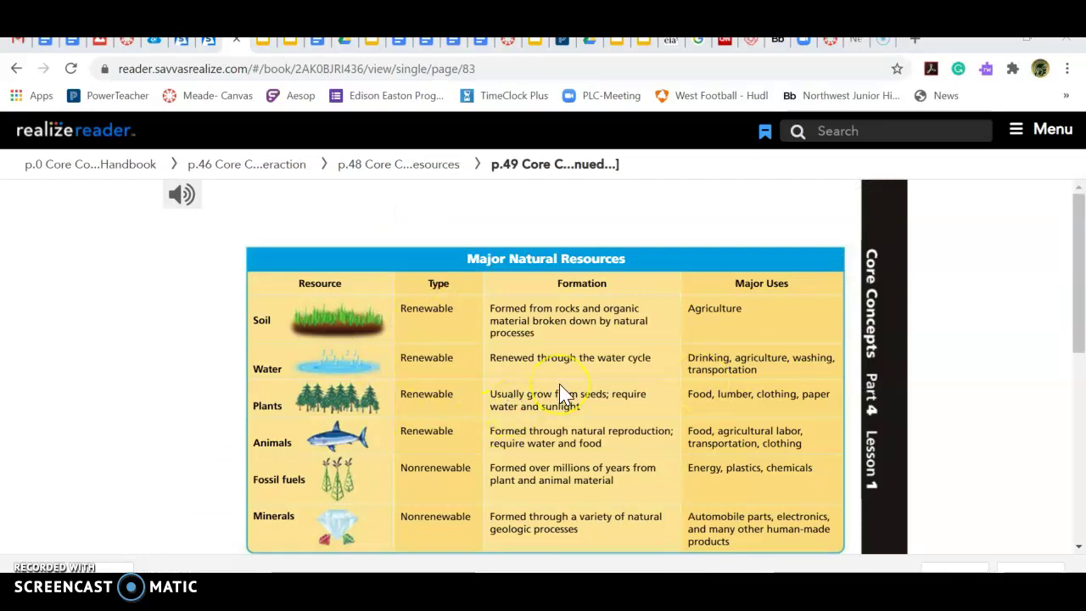
Step: Read page 49's passages on renewable resources, nonrenewable resources and fossil fuels, and highlight the two Assessment questions temporarily
scroll(564, 395, "down", 5)
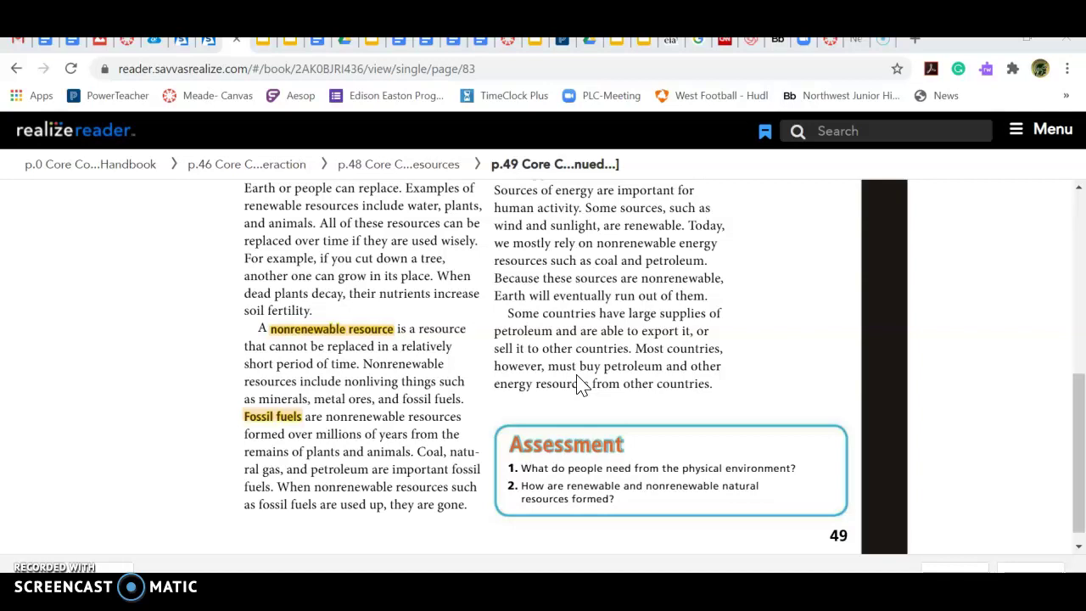
scroll(582, 384, "up", 1)
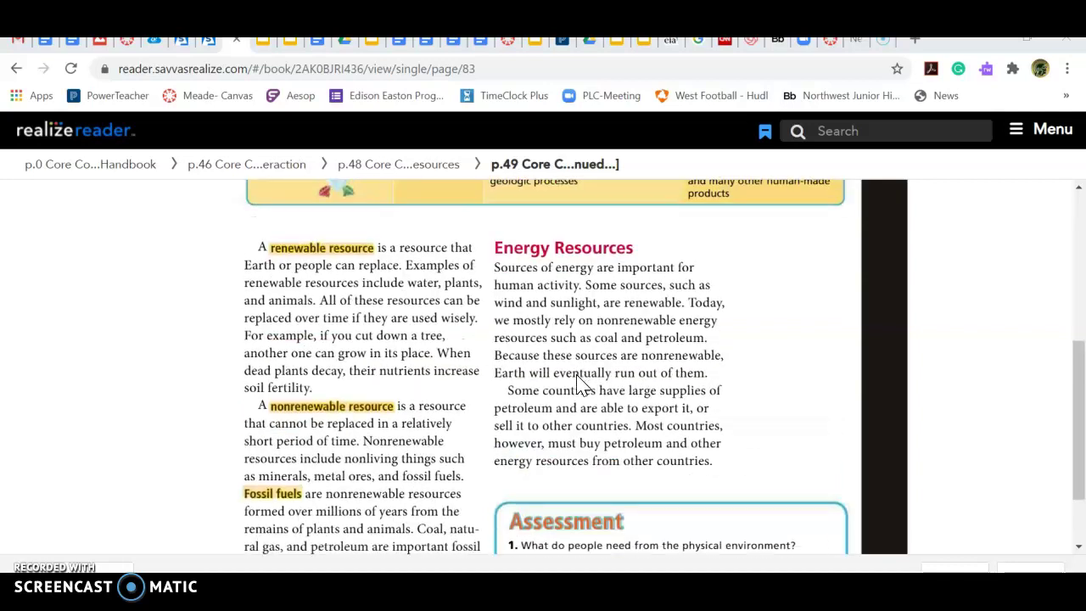
scroll(577, 387, "down", 1)
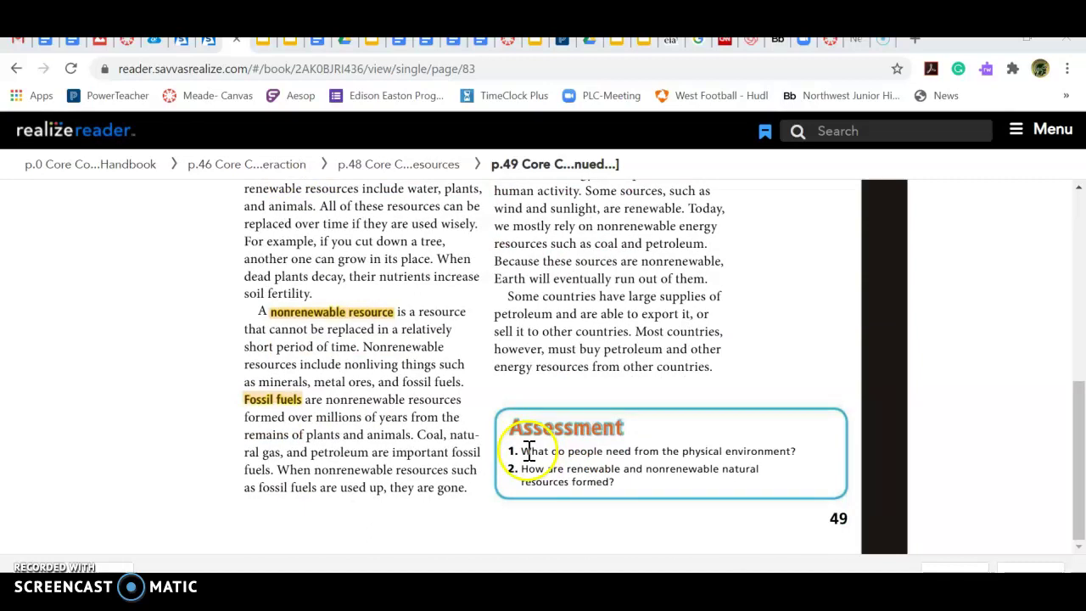
left_click_drag(521, 451, 617, 478)
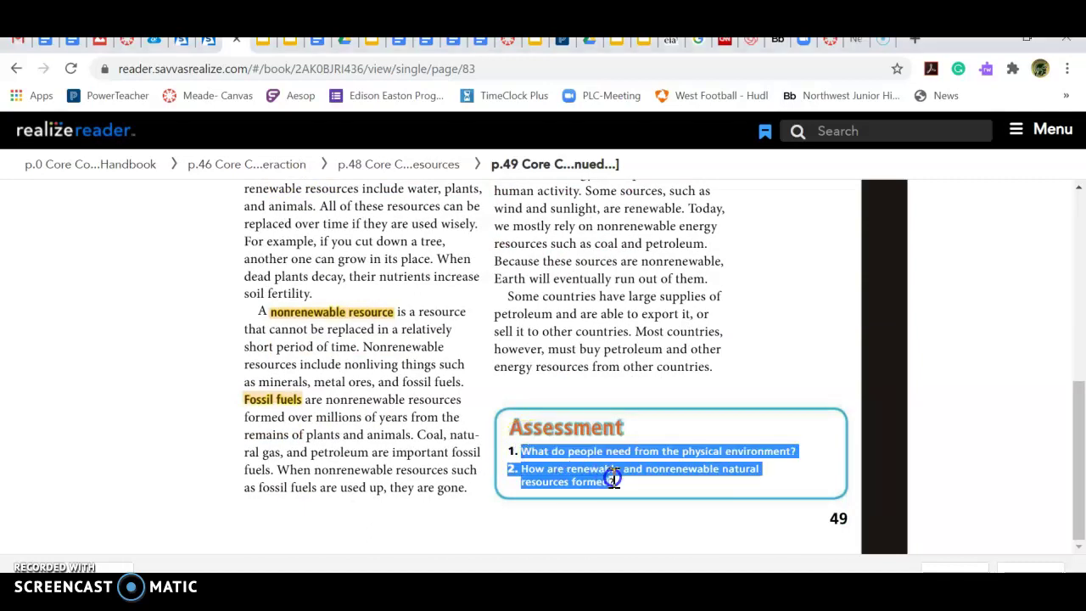
left_click(617, 480)
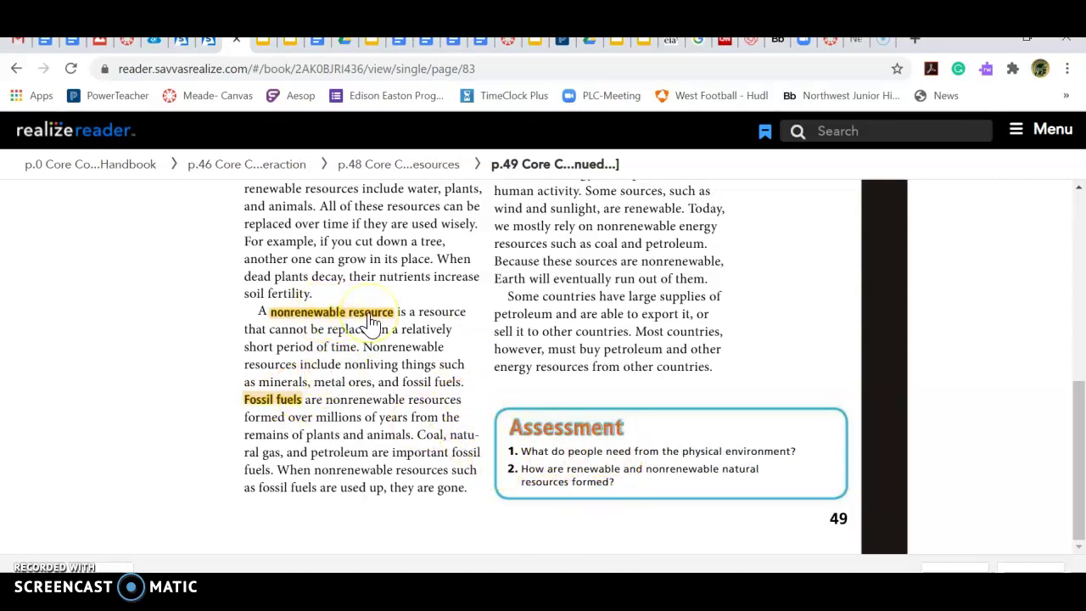
scroll(371, 321, "up", 1)
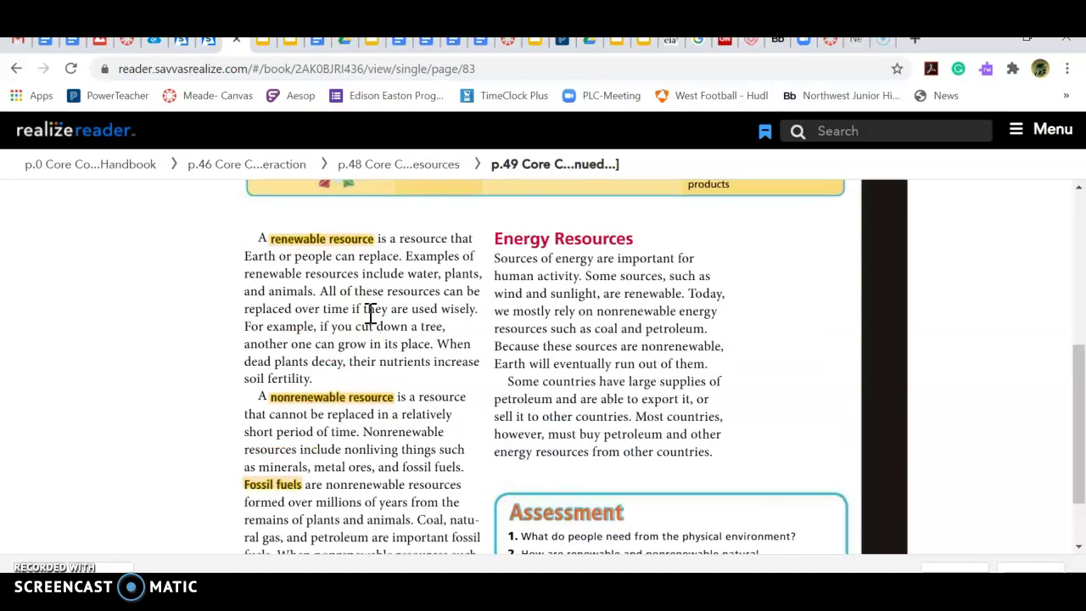